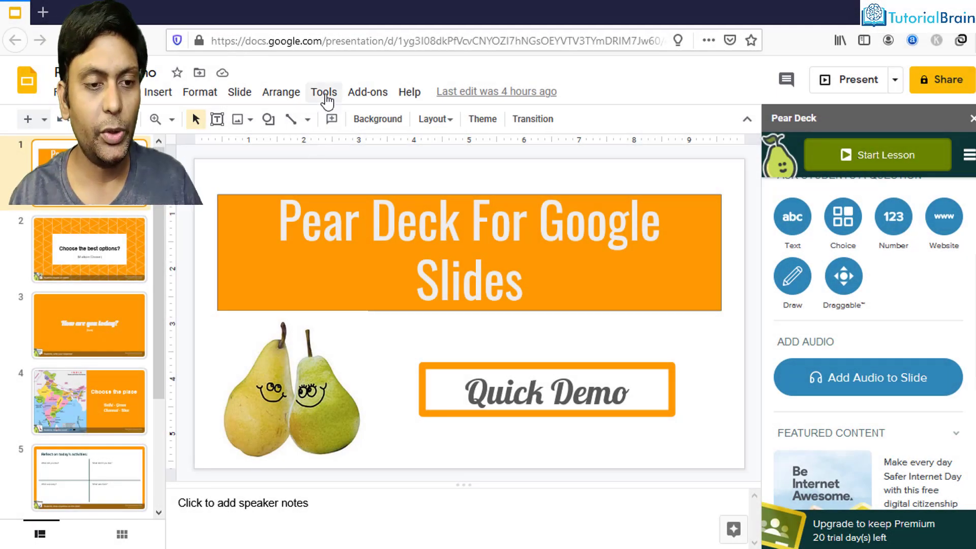
Look through the installed Google Slides add-ons for the command that opens Pear Deck.
{"action": "left_click", "coordinate": [367, 92]}
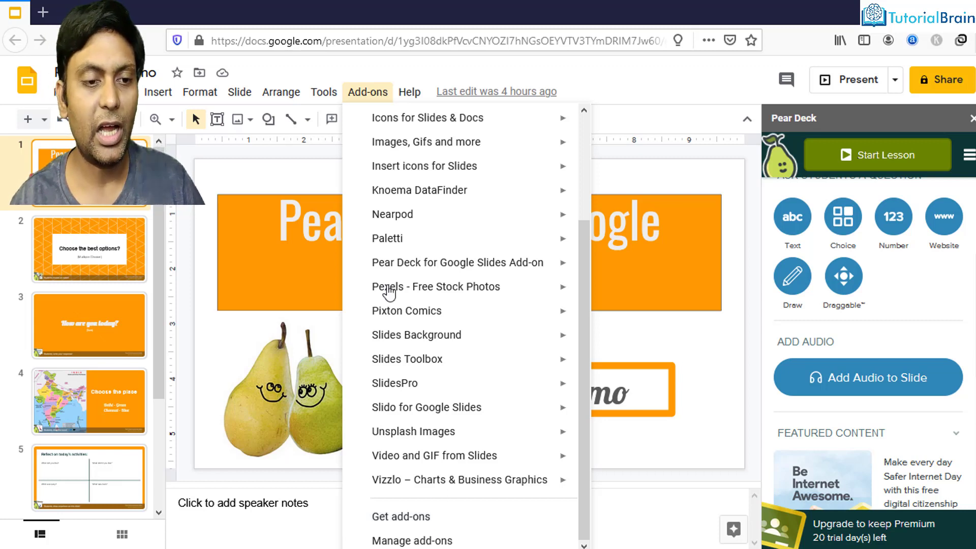
{"action": "left_click", "coordinate": [380, 94]}
{"action": "left_click", "coordinate": [381, 96]}
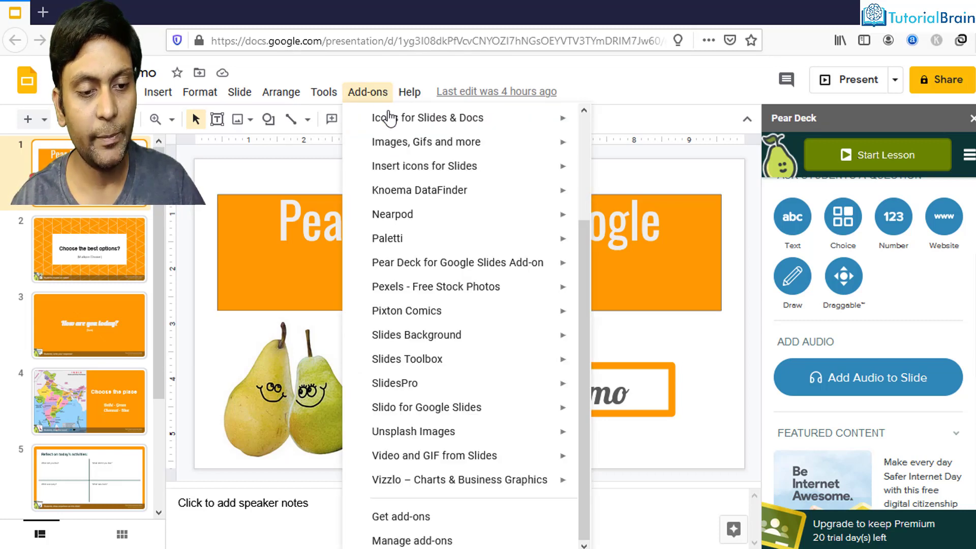
{"action": "mouse_move", "coordinate": [419, 264]}
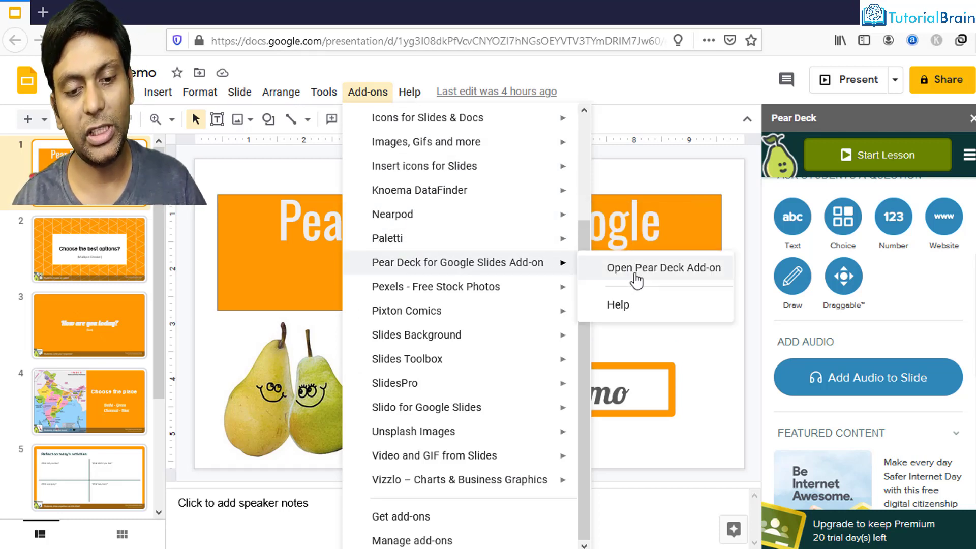
{"action": "left_click", "coordinate": [740, 329]}
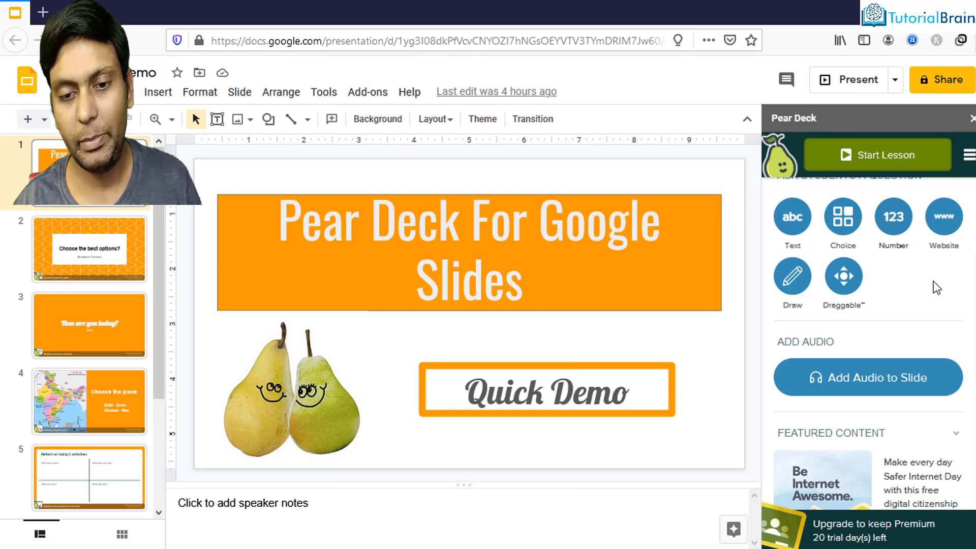
Examine the Pear Deck template library categories, the student question types and the audio option.
{"action": "scroll", "coordinate": [937, 283], "scroll_direction": "up", "scroll_amount": 3}
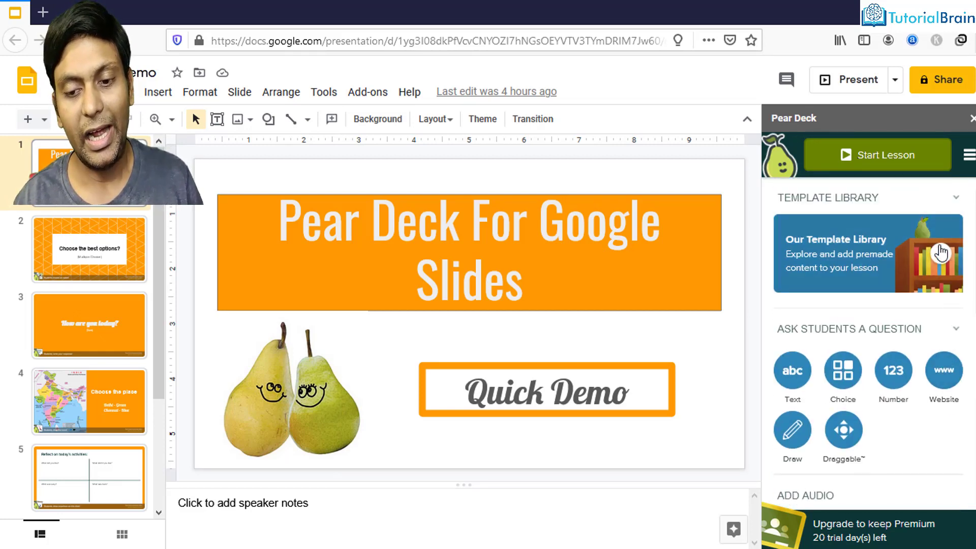
{"action": "left_click", "coordinate": [935, 252]}
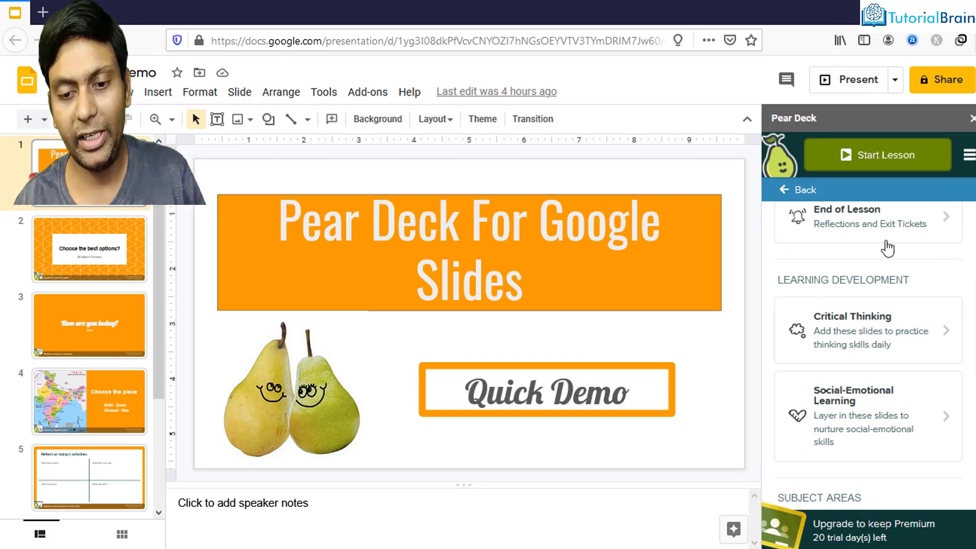
{"action": "left_click", "coordinate": [786, 191]}
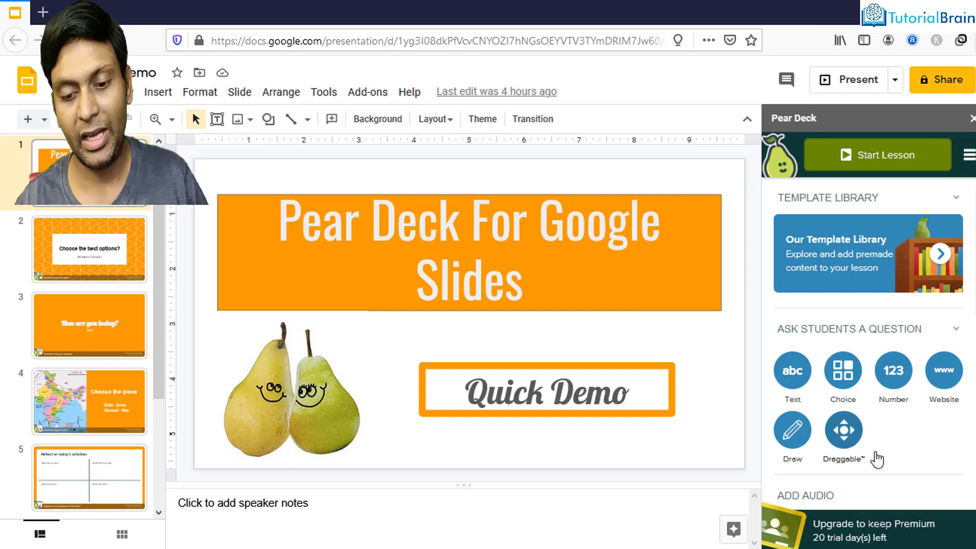
{"action": "scroll", "coordinate": [893, 447], "scroll_direction": "down", "scroll_amount": 3}
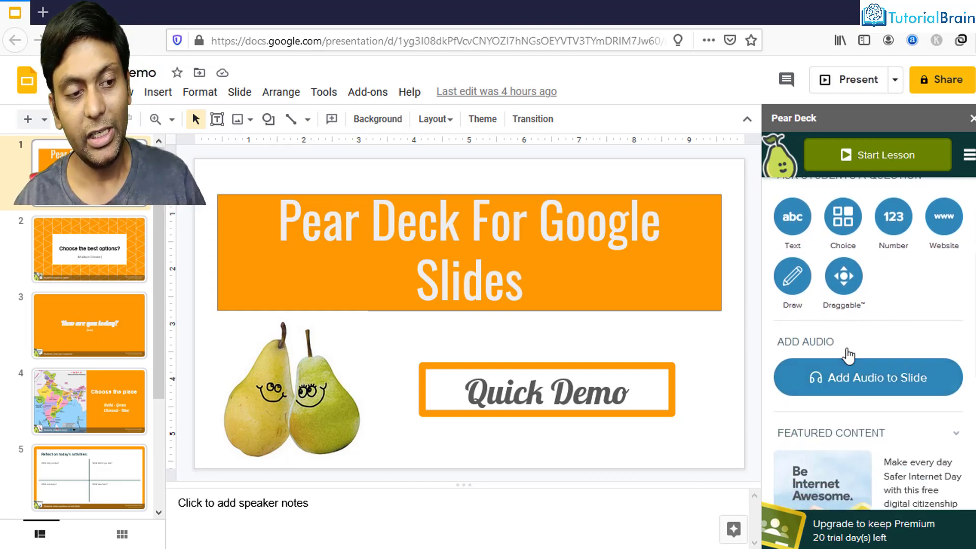
{"action": "scroll", "coordinate": [847, 358], "scroll_direction": "up", "scroll_amount": 2}
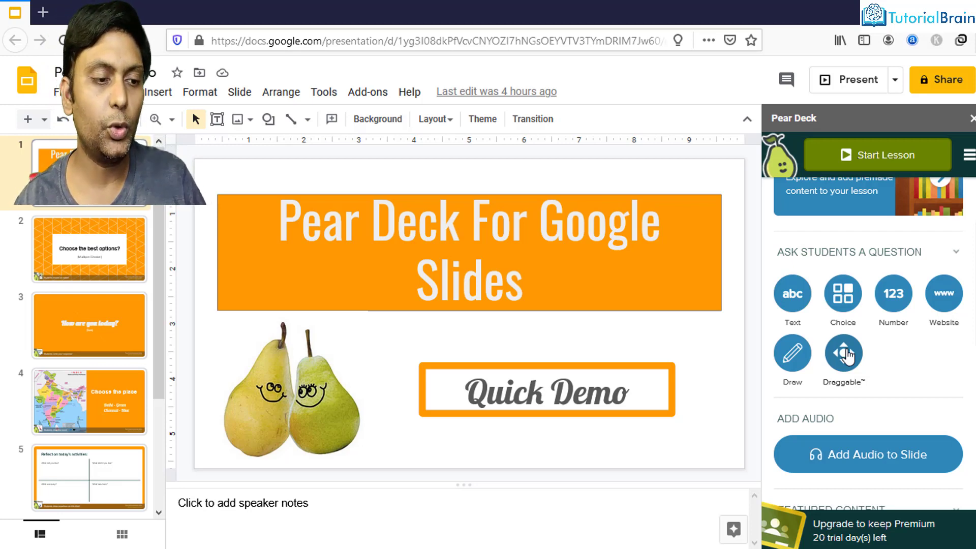
Review the deck's interactive slides, inspecting the multiple-choice slide 2 and the text-response slide 3.
{"action": "left_click", "coordinate": [119, 249]}
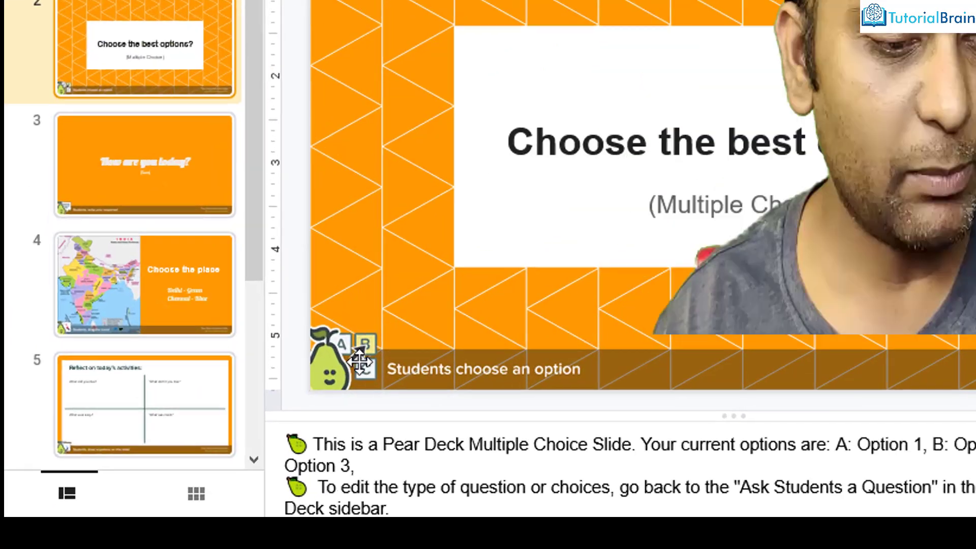
{"action": "left_click", "coordinate": [359, 361]}
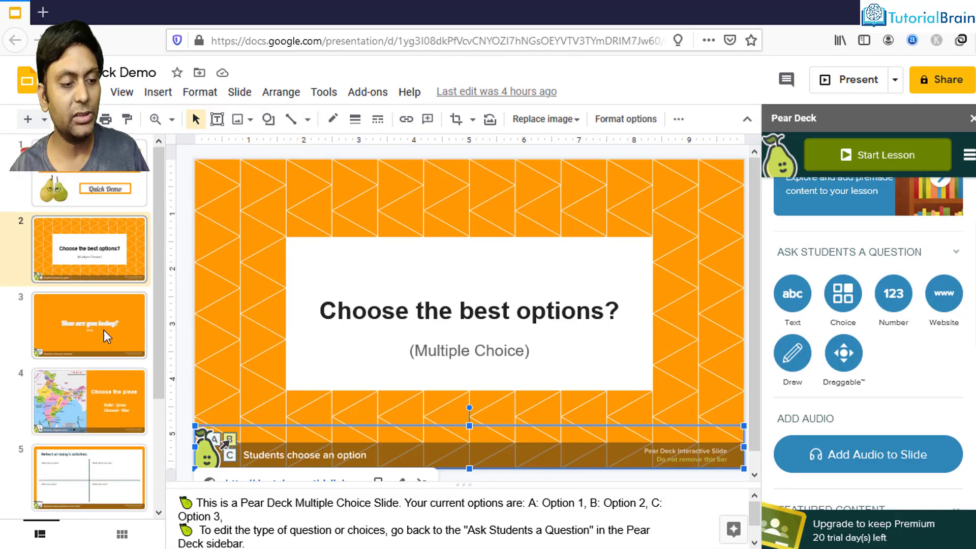
{"action": "left_click", "coordinate": [104, 333]}
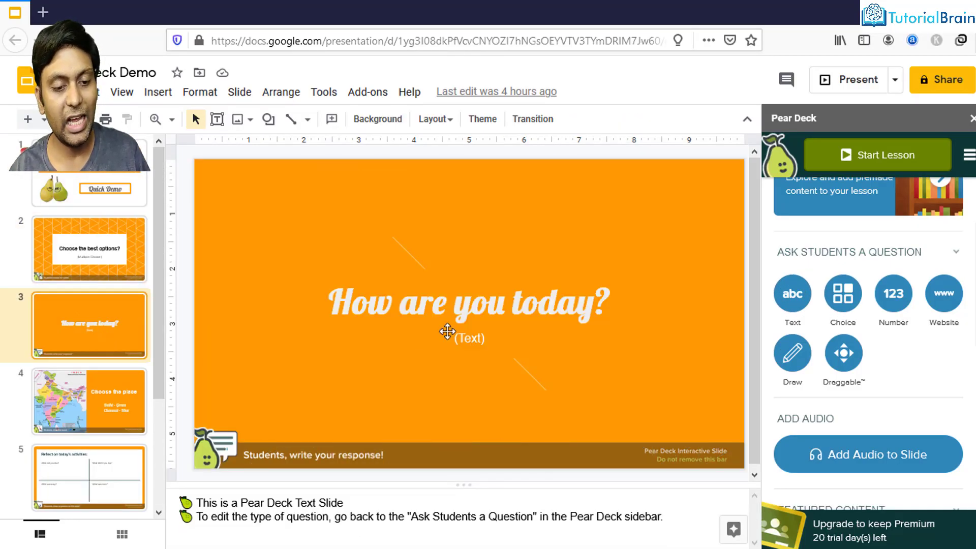
{"action": "left_click", "coordinate": [464, 336]}
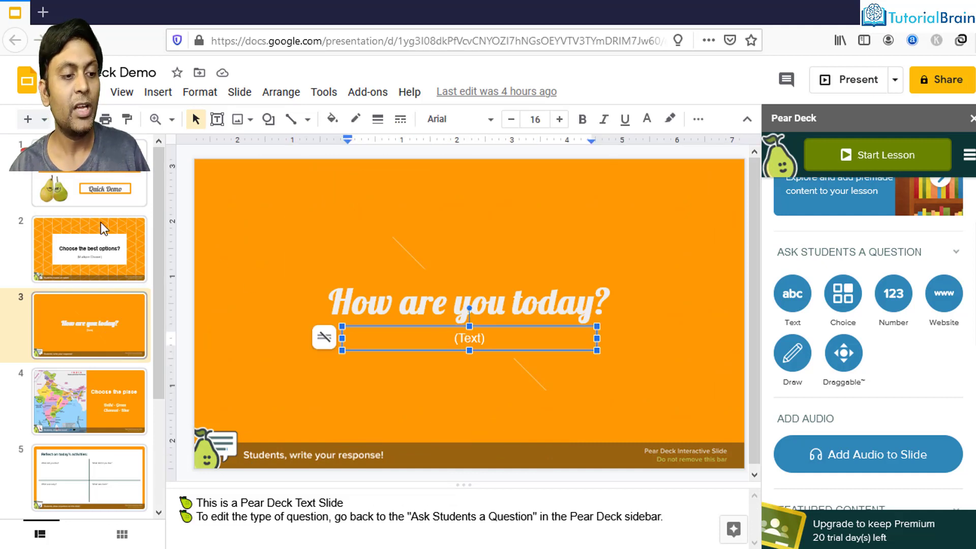
{"action": "scroll", "coordinate": [89, 205], "scroll_direction": "down", "scroll_amount": 3}
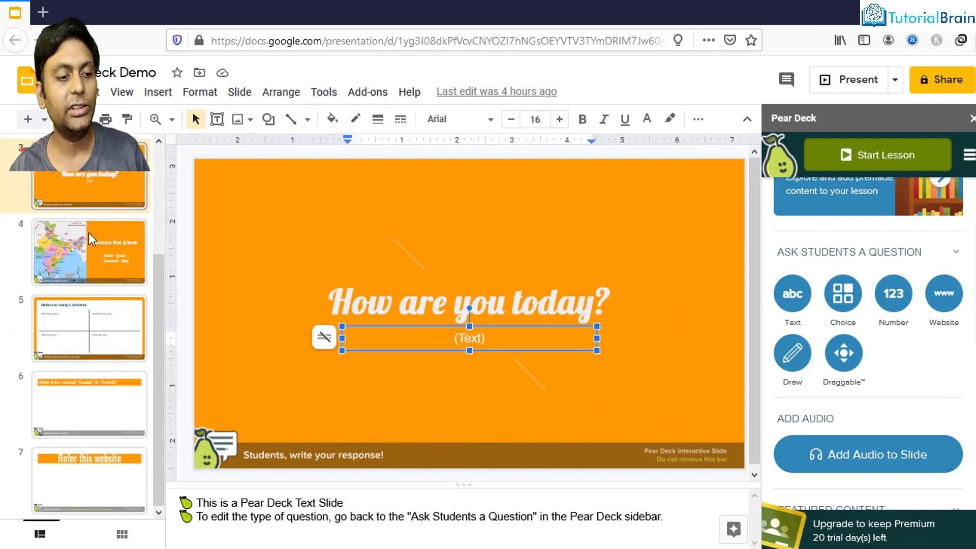
{"action": "scroll", "coordinate": [109, 318], "scroll_direction": "up", "scroll_amount": 3}
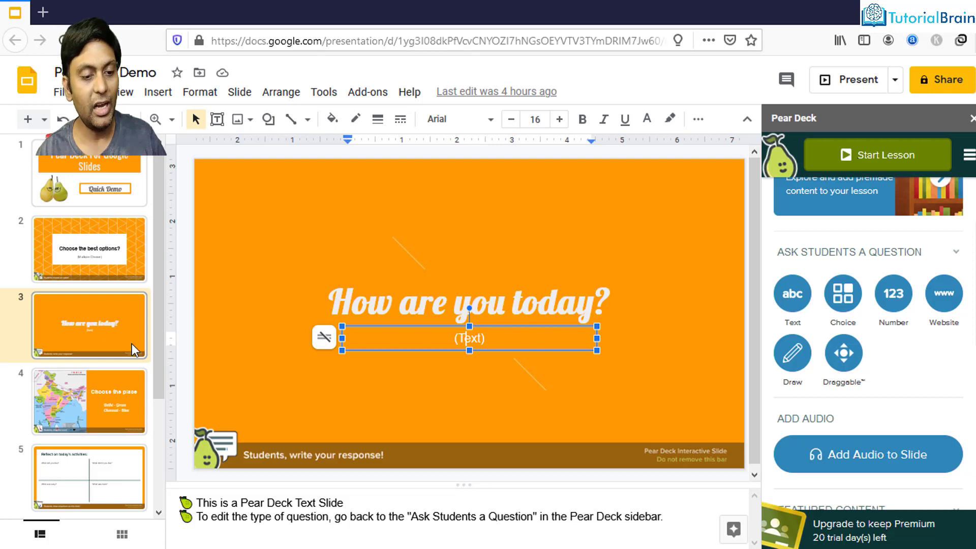
{"action": "left_click", "coordinate": [206, 246]}
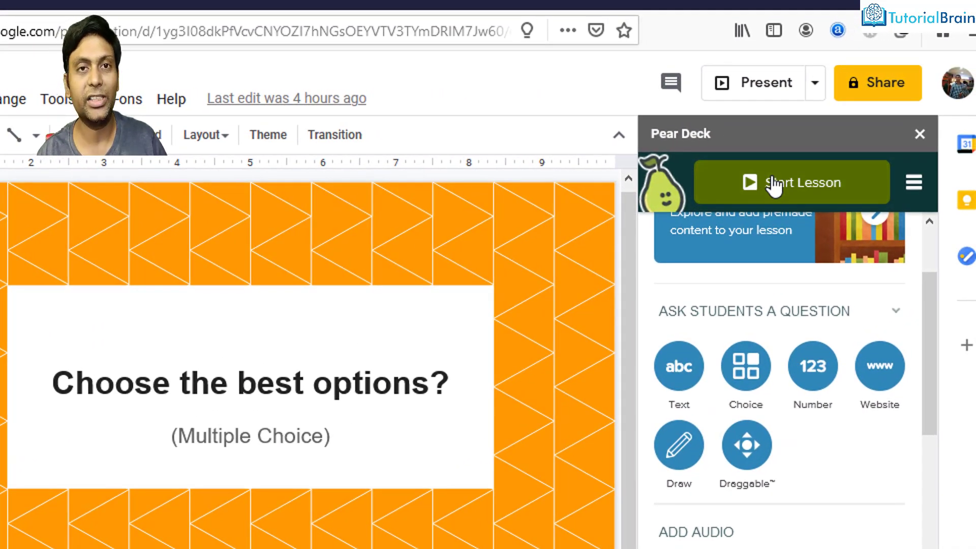
Start the Pear Deck lesson as a Student-Paced Activity and dismiss the Teacher Dashboard welcome message.
{"action": "left_click", "coordinate": [774, 184]}
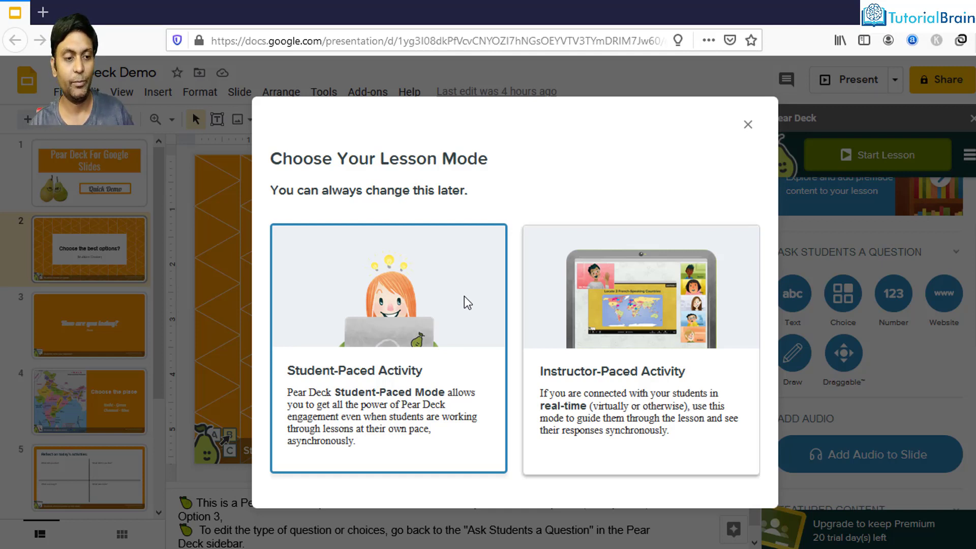
{"action": "left_click", "coordinate": [391, 332]}
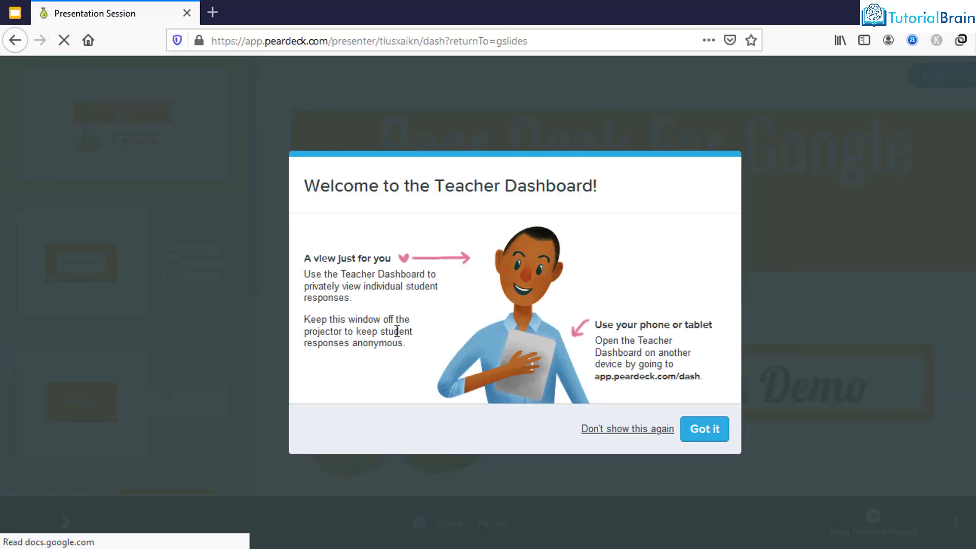
{"action": "left_click", "coordinate": [693, 432]}
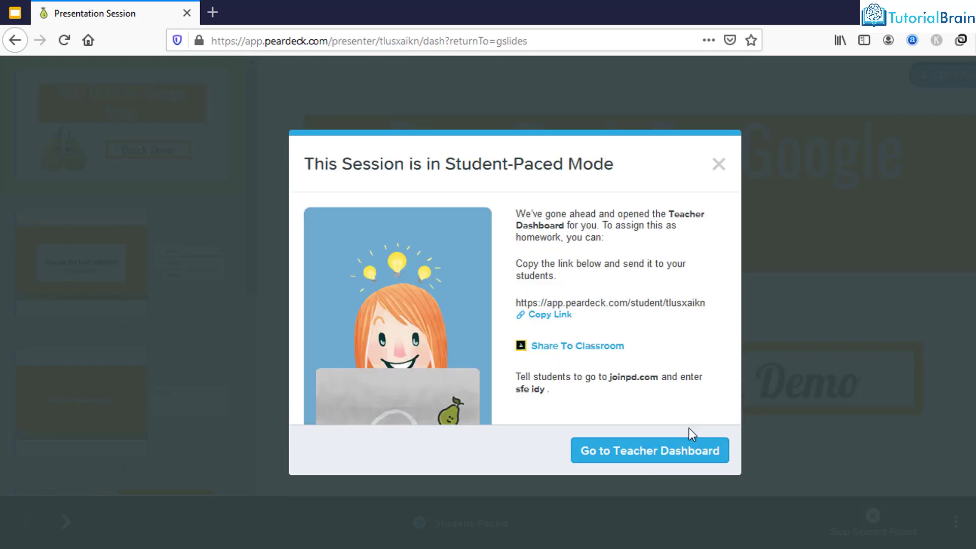
{"action": "left_click", "coordinate": [666, 456]}
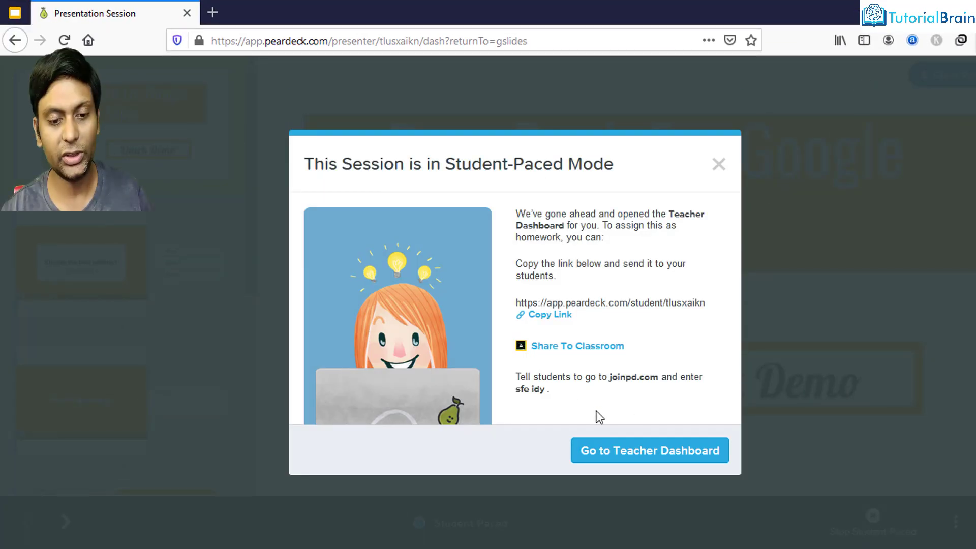
Copy the student session link and open it in Chrome to join the lesson as a student.
{"action": "left_click", "coordinate": [553, 317]}
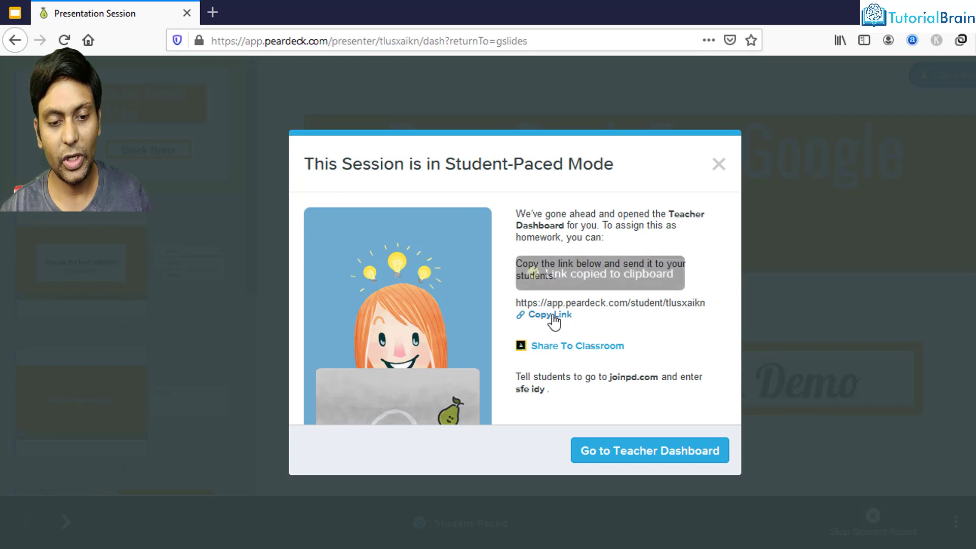
{"action": "left_click", "coordinate": [718, 164]}
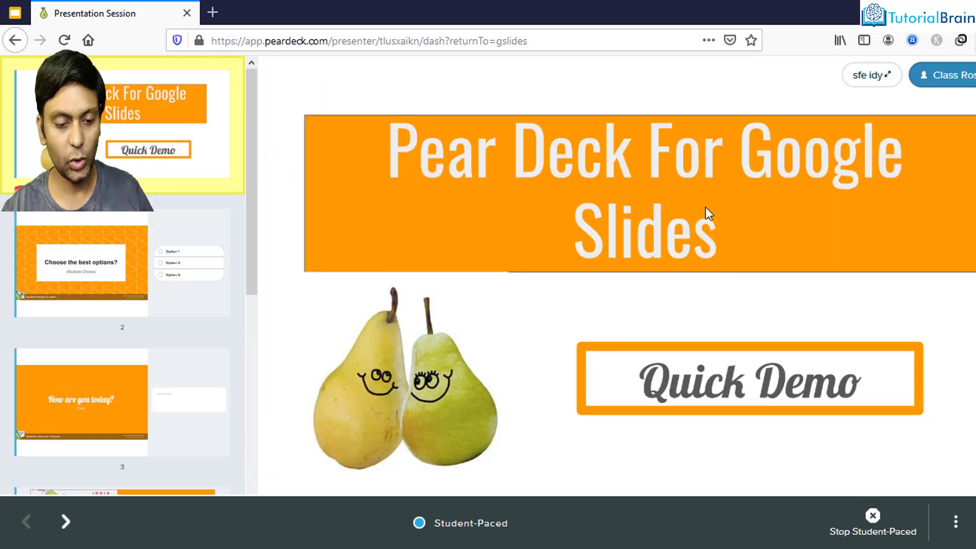
{"action": "left_click", "coordinate": [470, 546]}
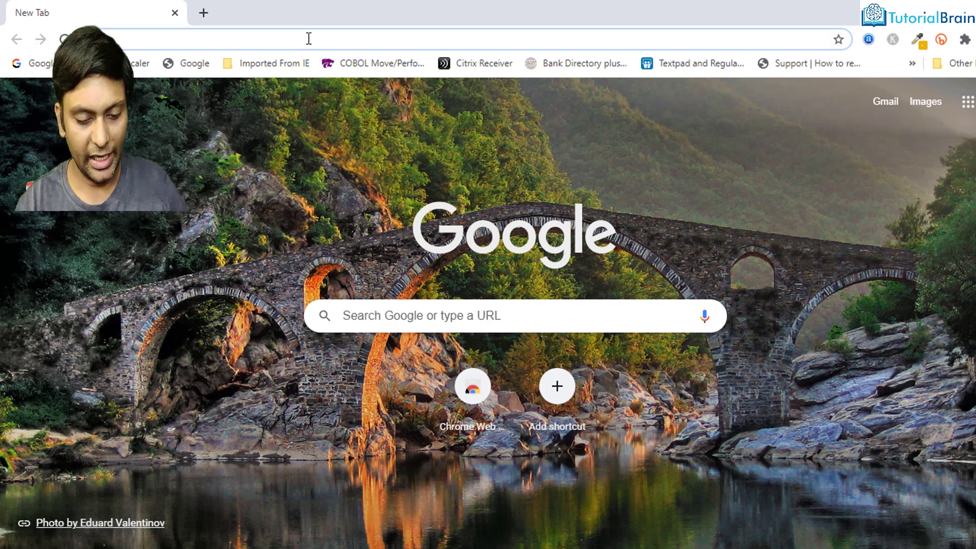
{"action": "key", "text": "ctrl+v"}
{"action": "key", "text": "Return"}
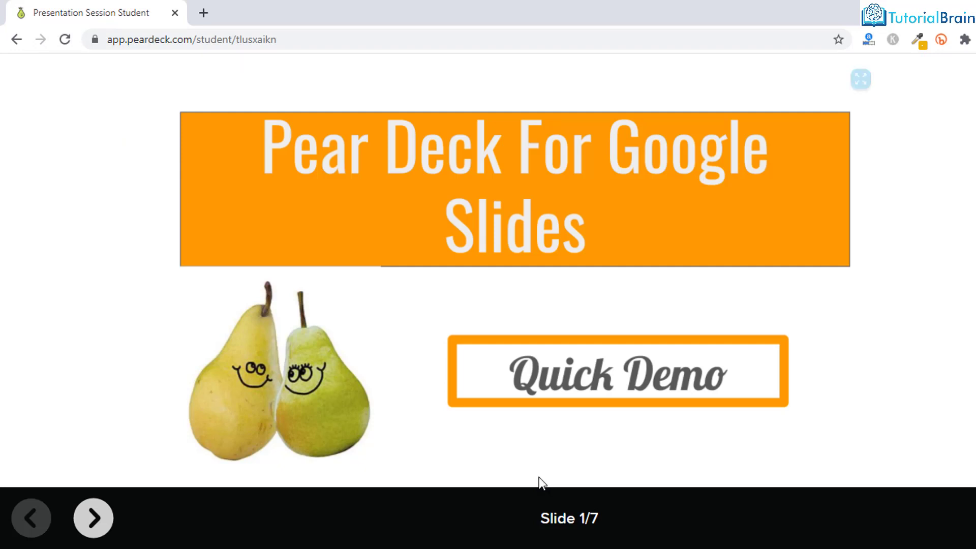
Answer slide 2 with Option 1 as the student, and view that slide's responses in the Teacher Dashboard.
{"action": "left_click", "coordinate": [94, 517]}
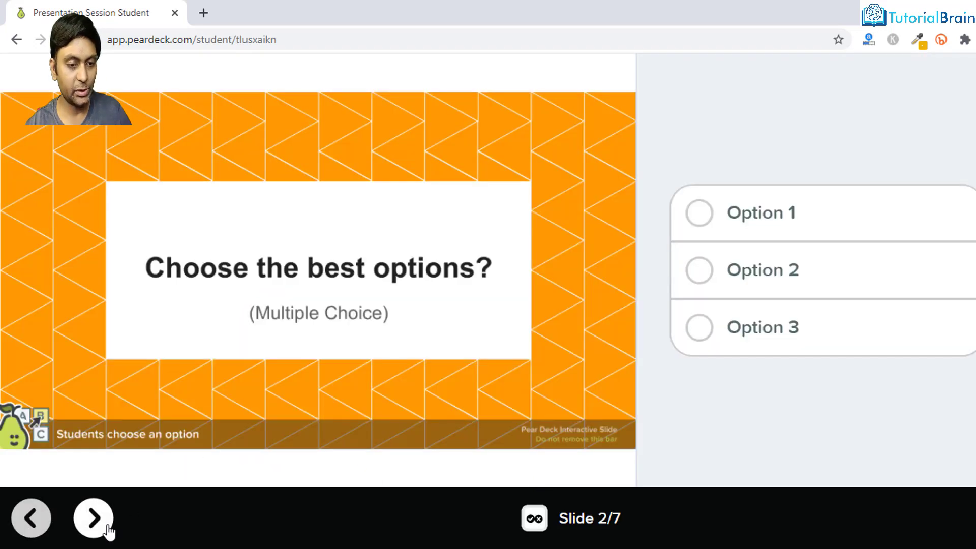
{"action": "left_click", "coordinate": [701, 223]}
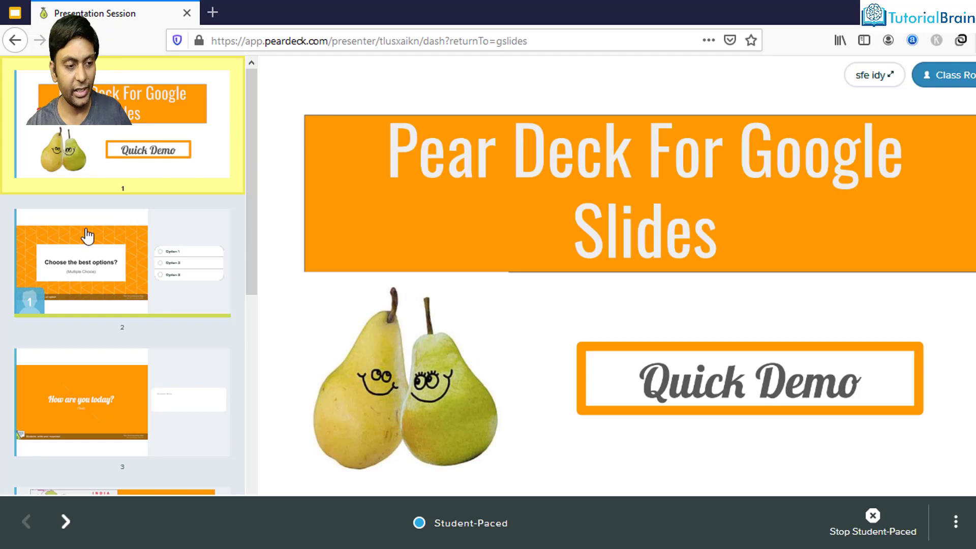
{"action": "left_click", "coordinate": [87, 238]}
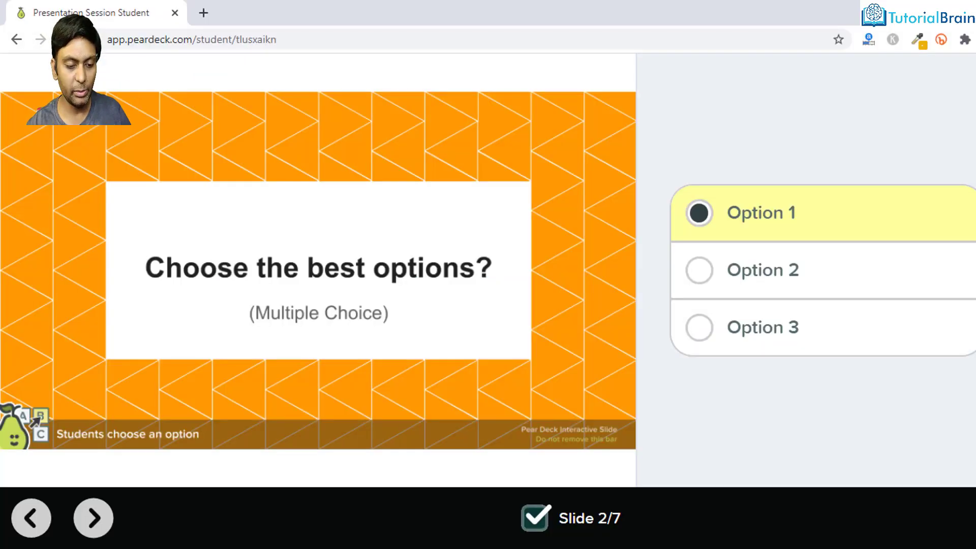
Answer slide 3 with "Fine" in the student view, and view that slide's responses in the Teacher Dashboard.
{"action": "left_click", "coordinate": [93, 517]}
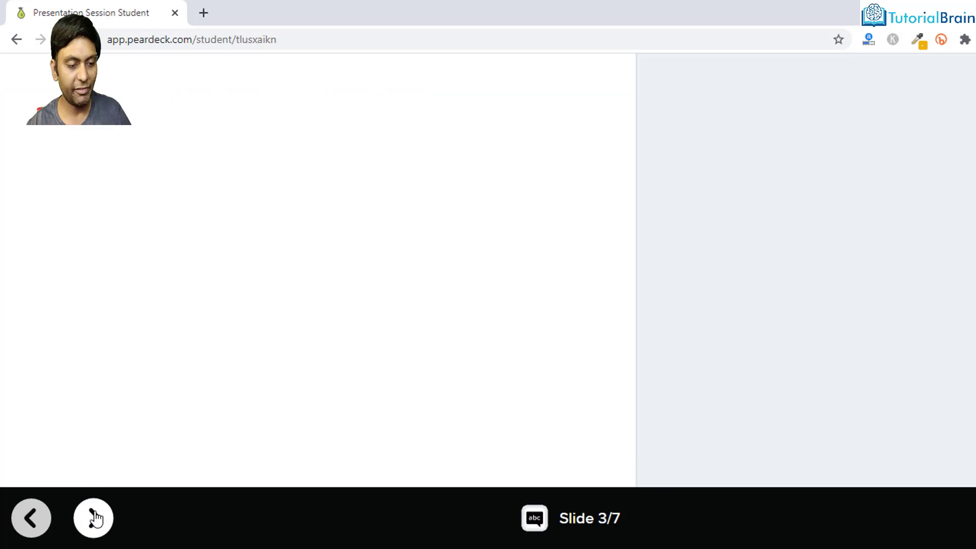
{"action": "left_click", "coordinate": [697, 337]}
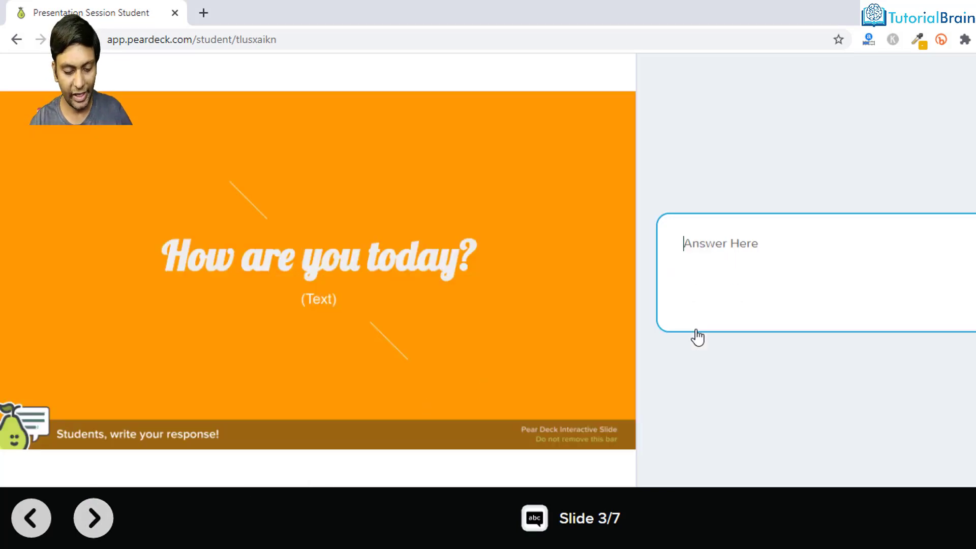
{"action": "type", "text": "Fine"}
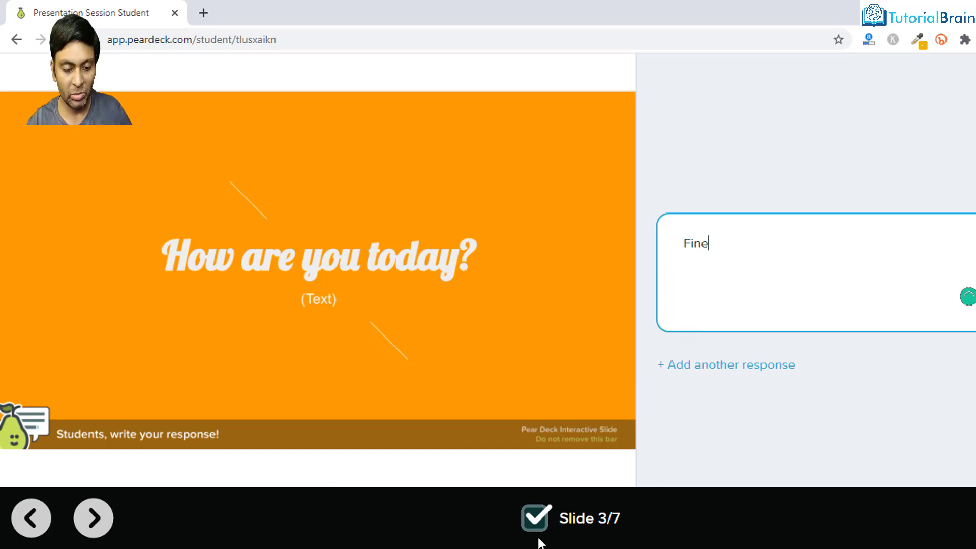
{"action": "key", "text": "alt+Tab"}
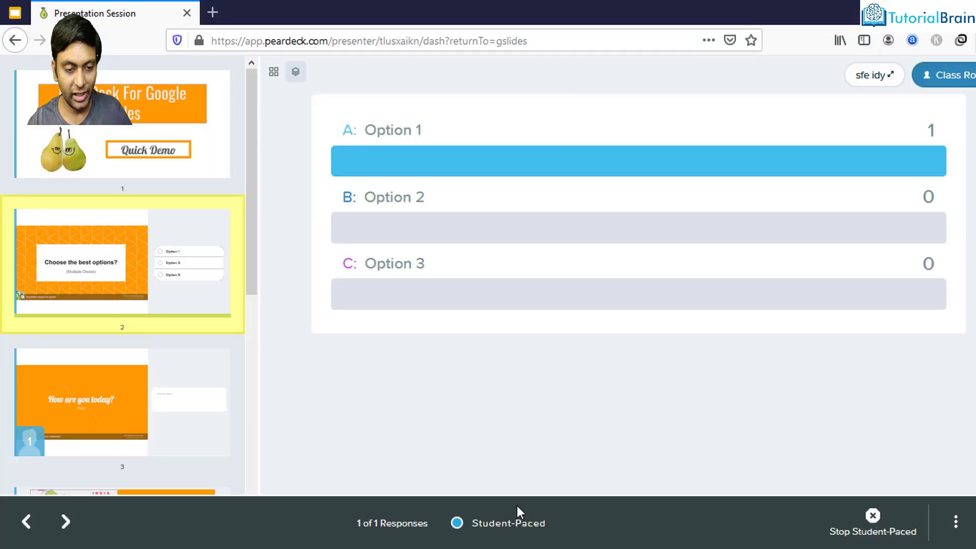
{"action": "left_click", "coordinate": [121, 388]}
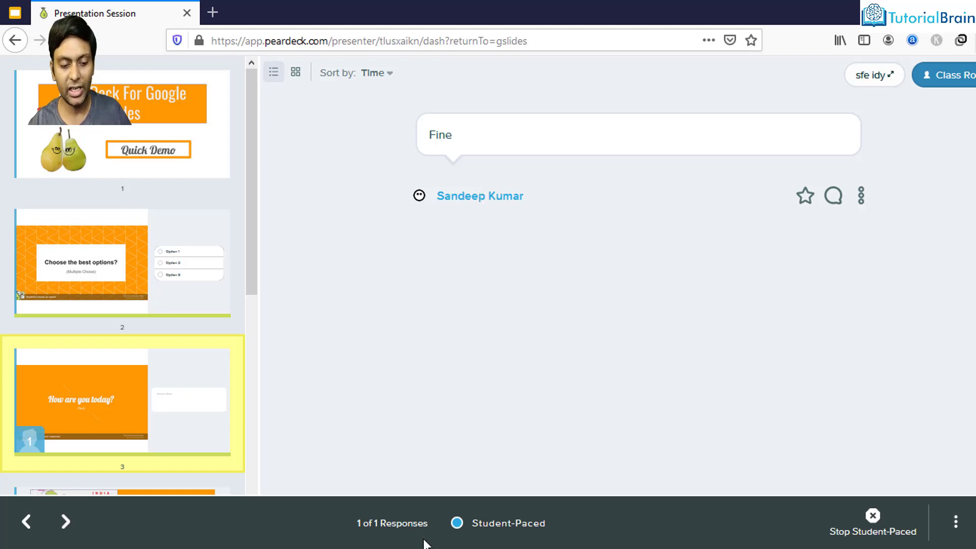
Answer slide 4 in the student view by placing the blue flag over northern India and the green flag on Andhra Pradesh.
{"action": "key", "text": "alt+Tab"}
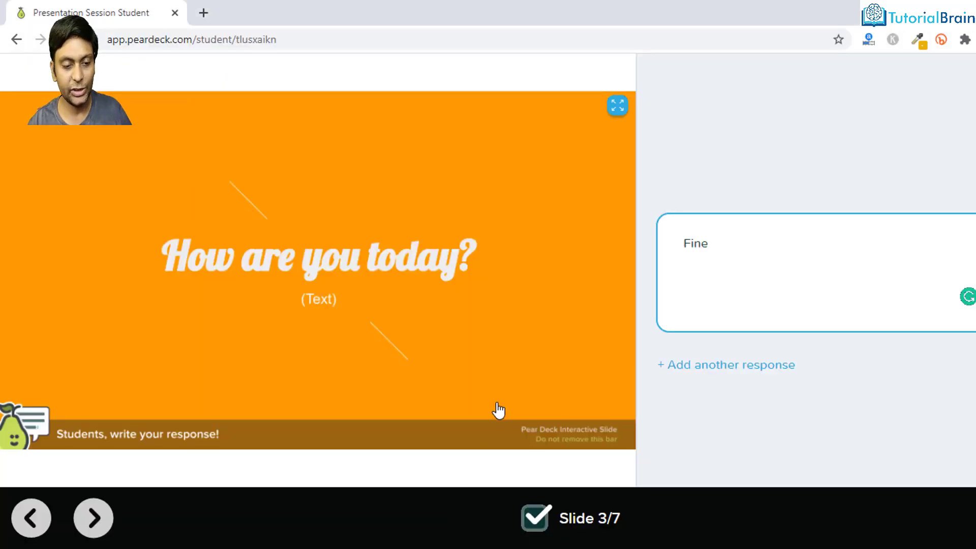
{"action": "left_click", "coordinate": [93, 518]}
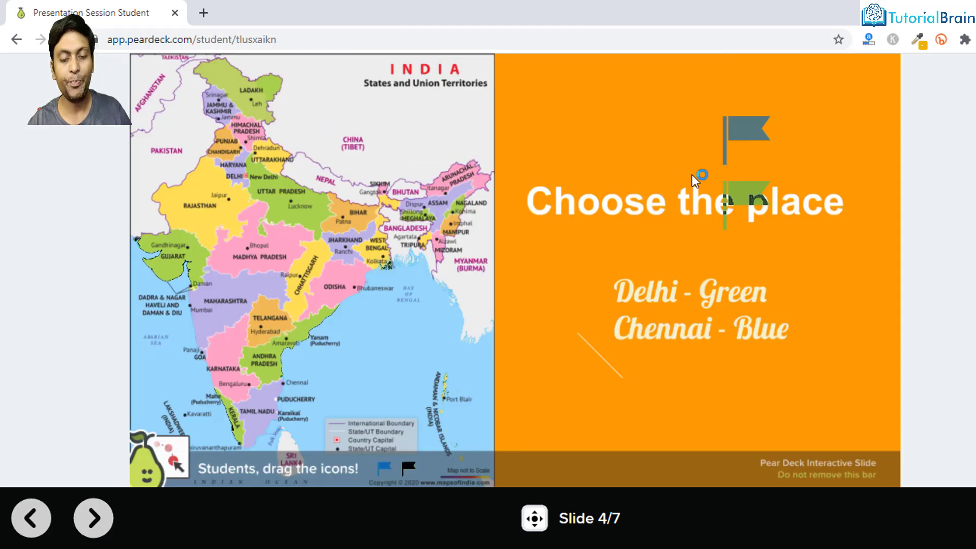
{"action": "left_click_drag", "start_coordinate": [751, 146], "coordinate": [230, 152]}
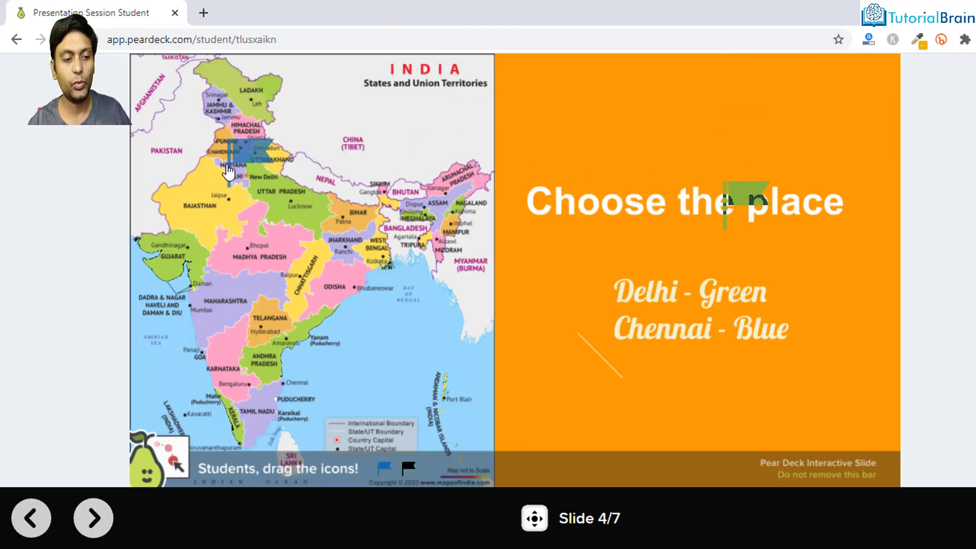
{"action": "left_click_drag", "start_coordinate": [740, 216], "coordinate": [291, 349]}
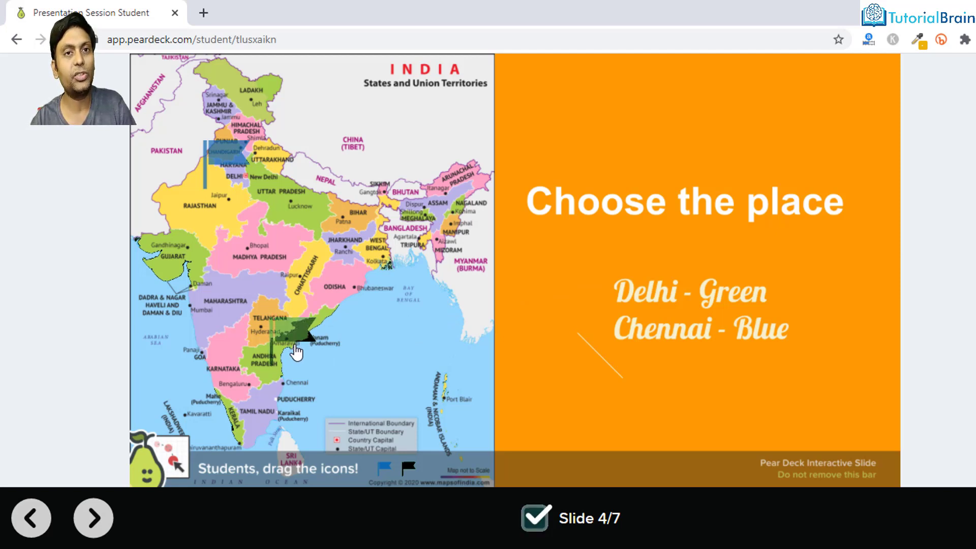
On student slide 5, draw a black circle under "What did you like?" and write "French Verbs" under "What didn't you like?".
{"action": "left_click", "coordinate": [94, 517]}
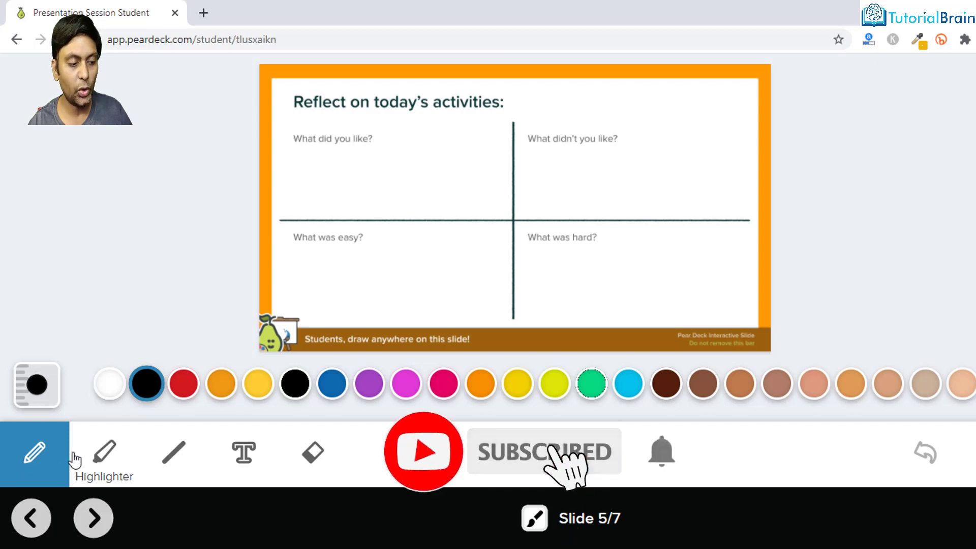
{"action": "mouse_move", "coordinate": [399, 156]}
{"action": "left_mouse_down"}
{"action": "mouse_move", "coordinate": [436, 200]}
{"action": "mouse_move", "coordinate": [409, 156]}
{"action": "mouse_move", "coordinate": [403, 165]}
{"action": "left_mouse_up"}
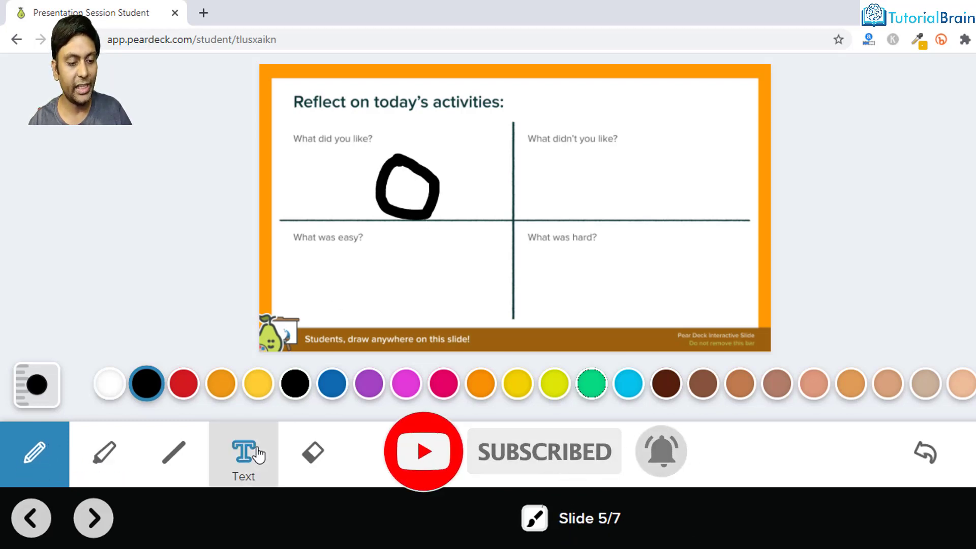
{"action": "left_click", "coordinate": [244, 452]}
{"action": "left_click", "coordinate": [538, 172]}
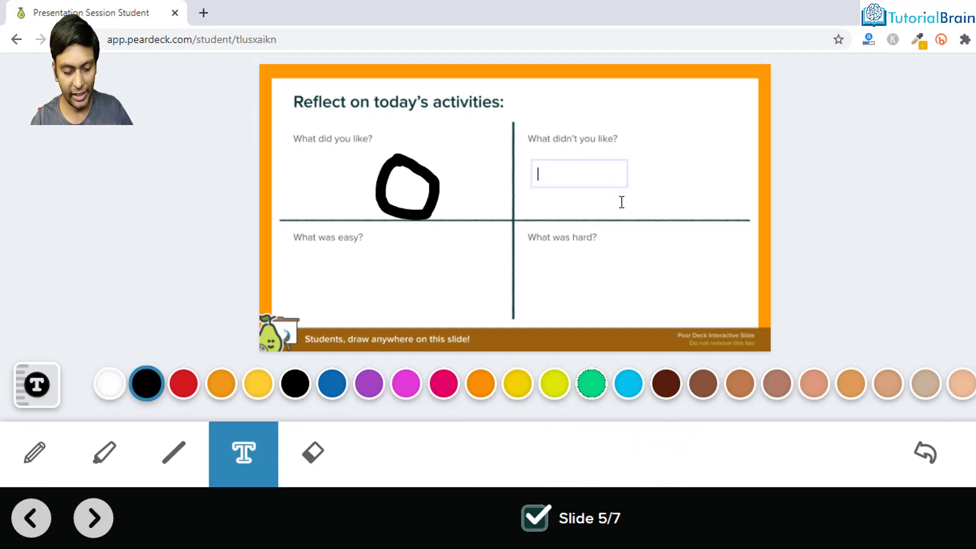
{"action": "type", "text": "French Verbs"}
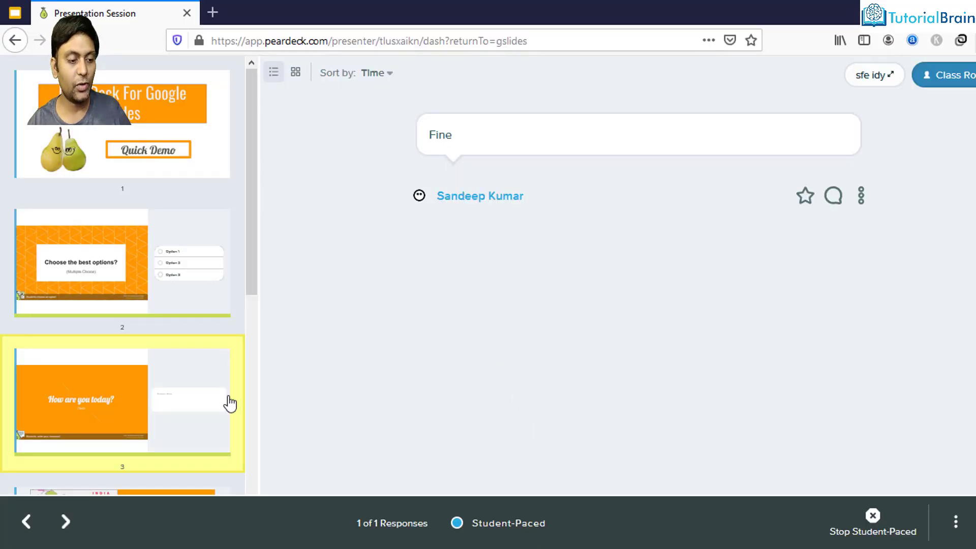
View slide 5's drawing responses in the Teacher Dashboard and close the slide notes.
{"action": "scroll", "coordinate": [203, 391], "scroll_direction": "down", "scroll_amount": 3}
{"action": "scroll", "coordinate": [170, 386], "scroll_direction": "down", "scroll_amount": 2}
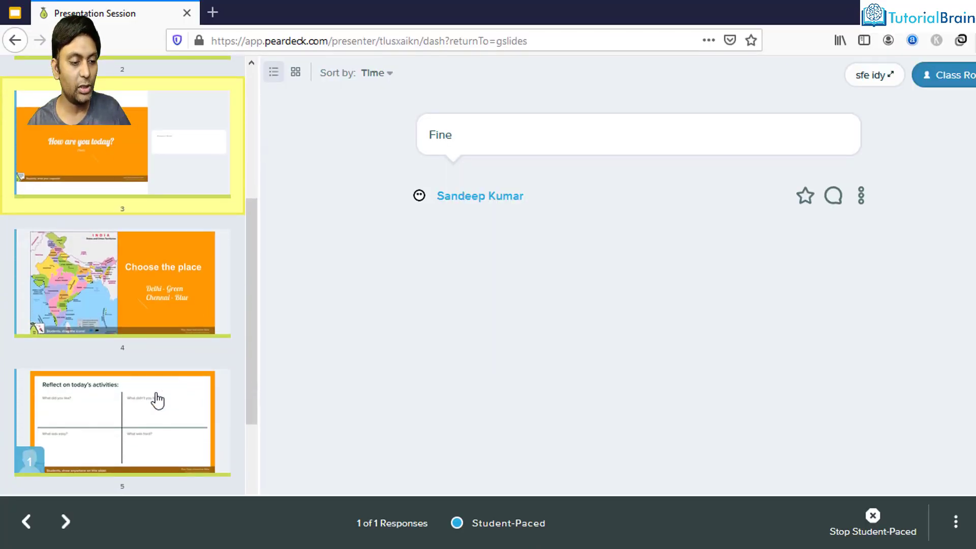
{"action": "left_click", "coordinate": [157, 393]}
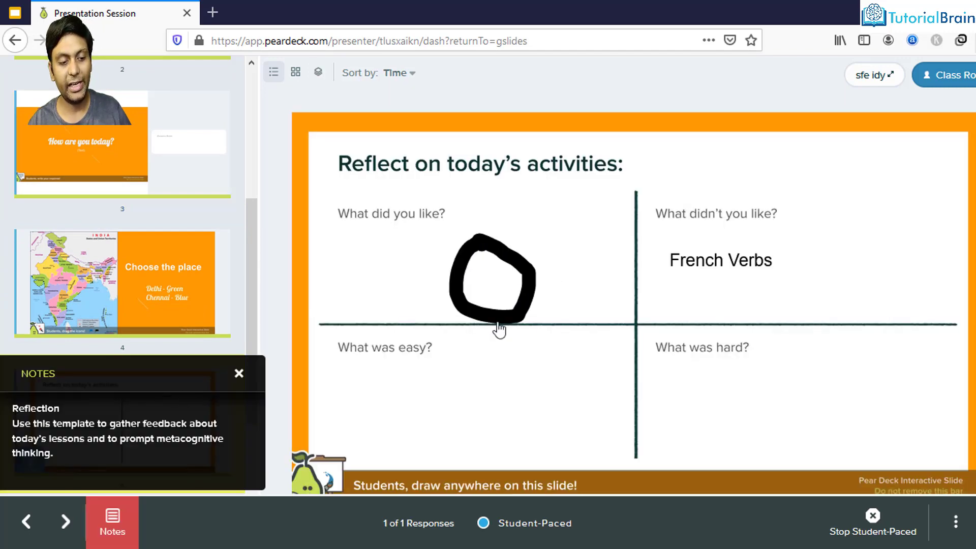
{"action": "left_click", "coordinate": [239, 373]}
Answer the slide 6 question about "Quatre" with the number 4 in the student view.
{"action": "left_click", "coordinate": [393, 548]}
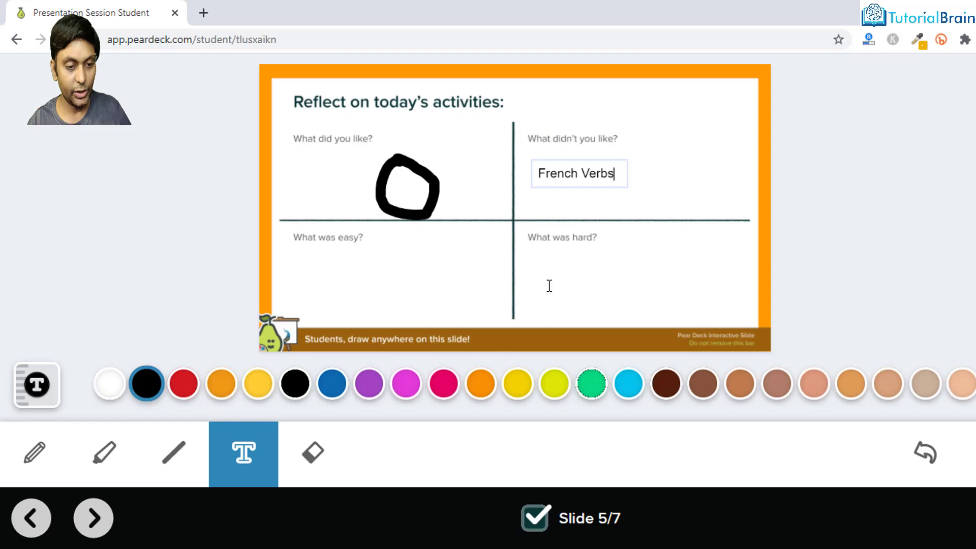
{"action": "left_click", "coordinate": [99, 519]}
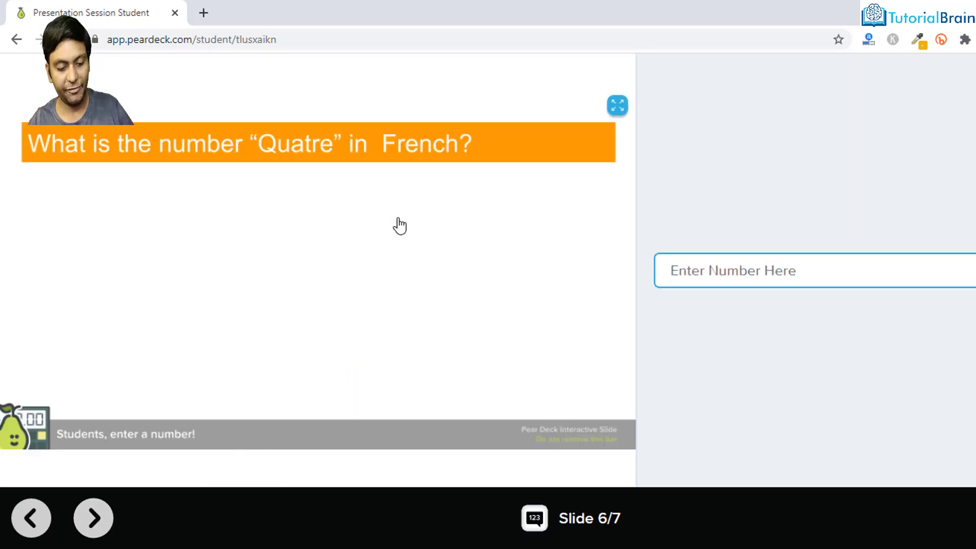
{"action": "type", "text": "5"}
{"action": "key", "text": "BackSpace"}
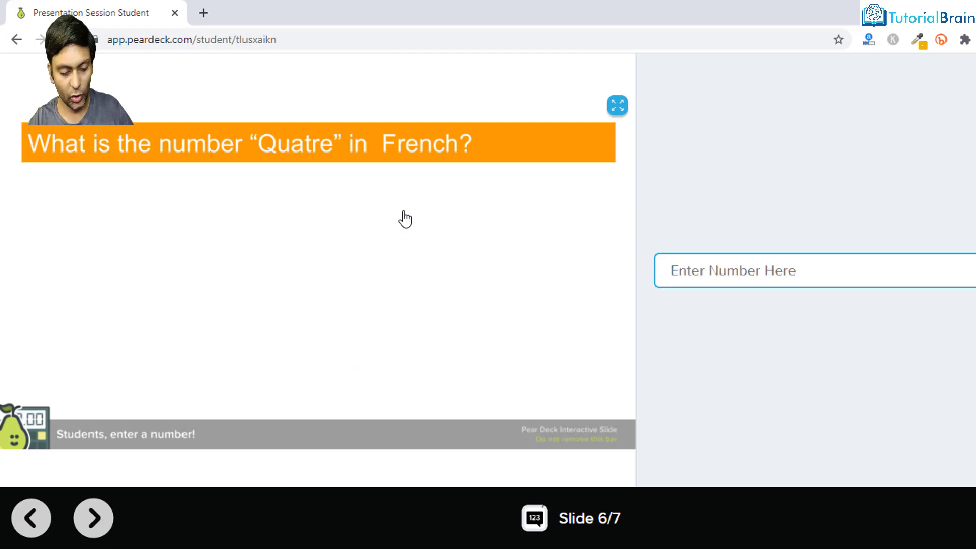
{"action": "type", "text": "4"}
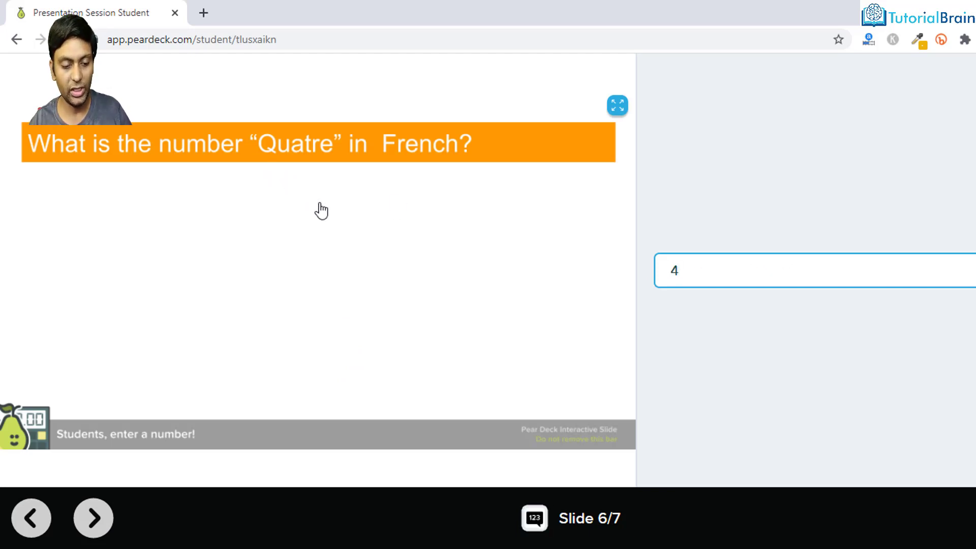
View slide 6's responses in the Teacher Dashboard, and advance the student view to the website on slide 7.
{"action": "left_click", "coordinate": [541, 519]}
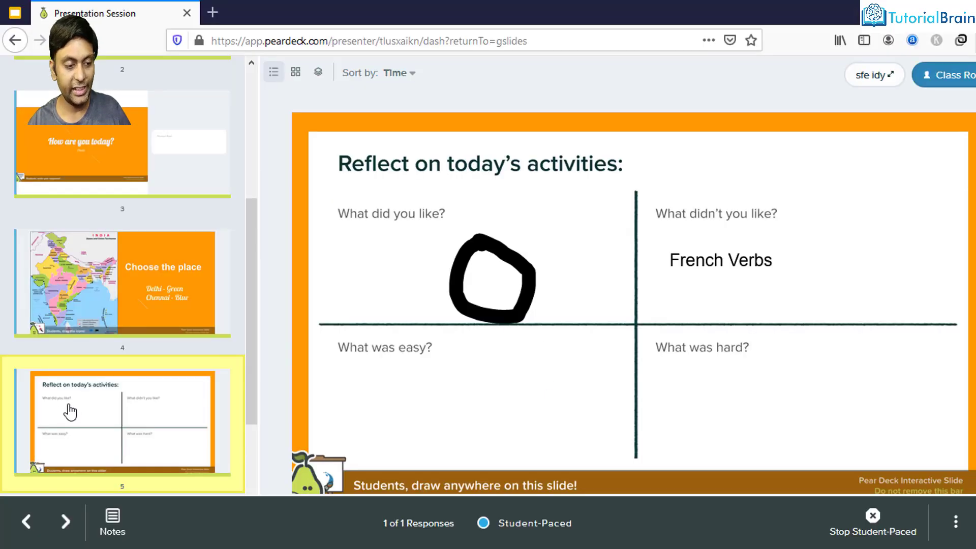
{"action": "scroll", "coordinate": [69, 411], "scroll_direction": "down", "scroll_amount": 4}
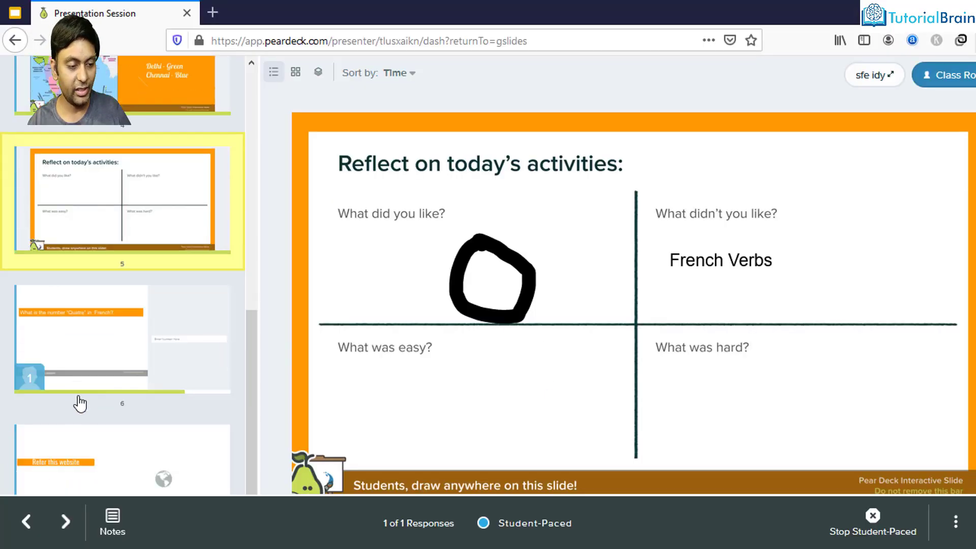
{"action": "left_click", "coordinate": [109, 349]}
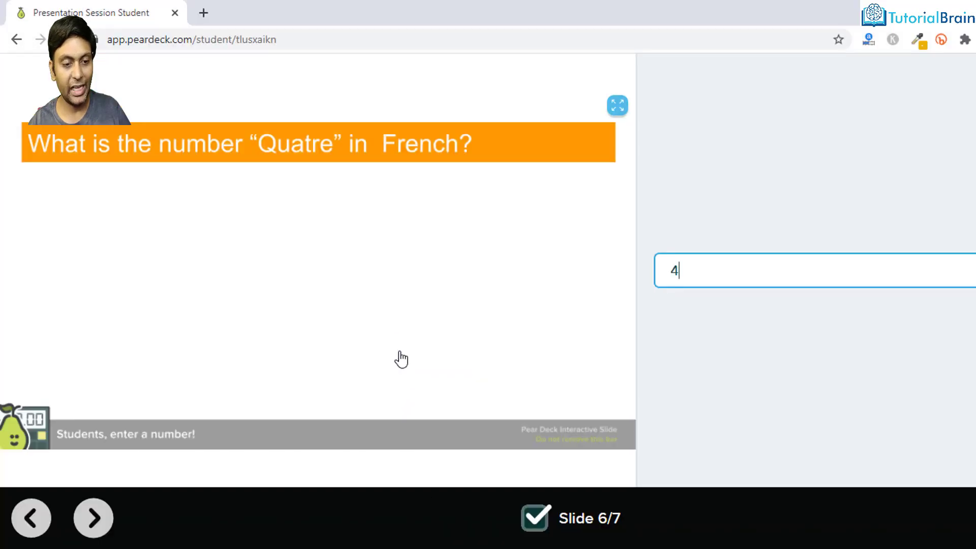
{"action": "left_click", "coordinate": [93, 518]}
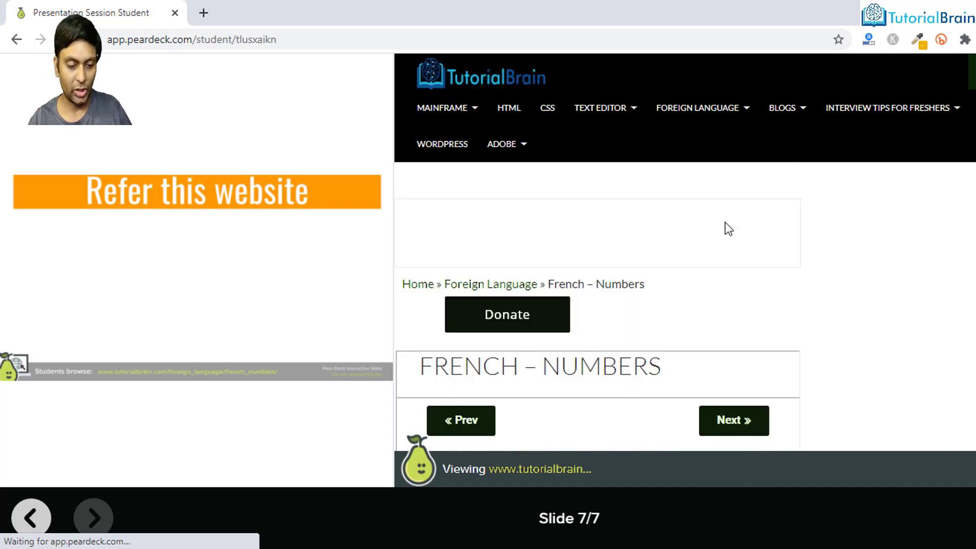
End the student-paced session from the Teacher Dashboard, saving it as "pearDeck-Demo" with student takeaways published.
{"action": "key", "text": "alt+Tab"}
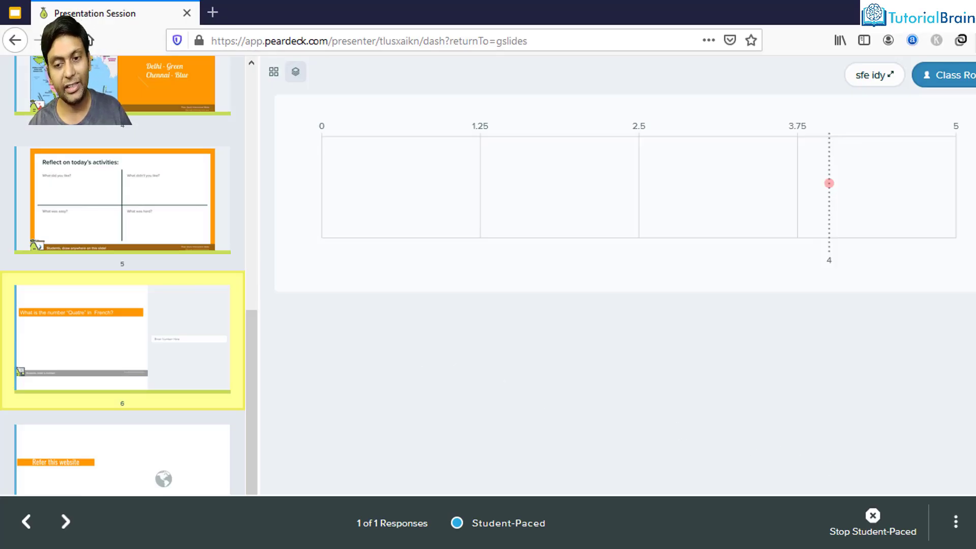
{"action": "left_click", "coordinate": [872, 521]}
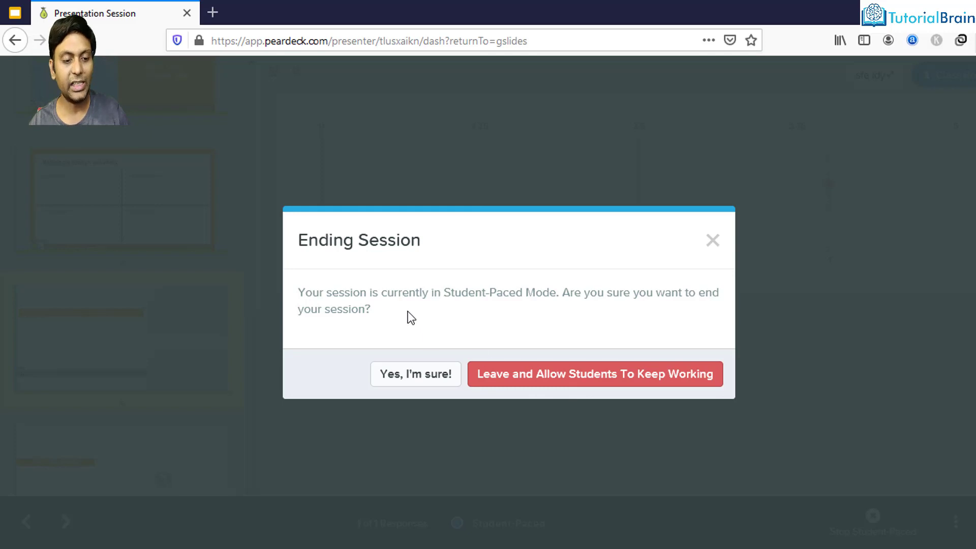
{"action": "left_click", "coordinate": [415, 371]}
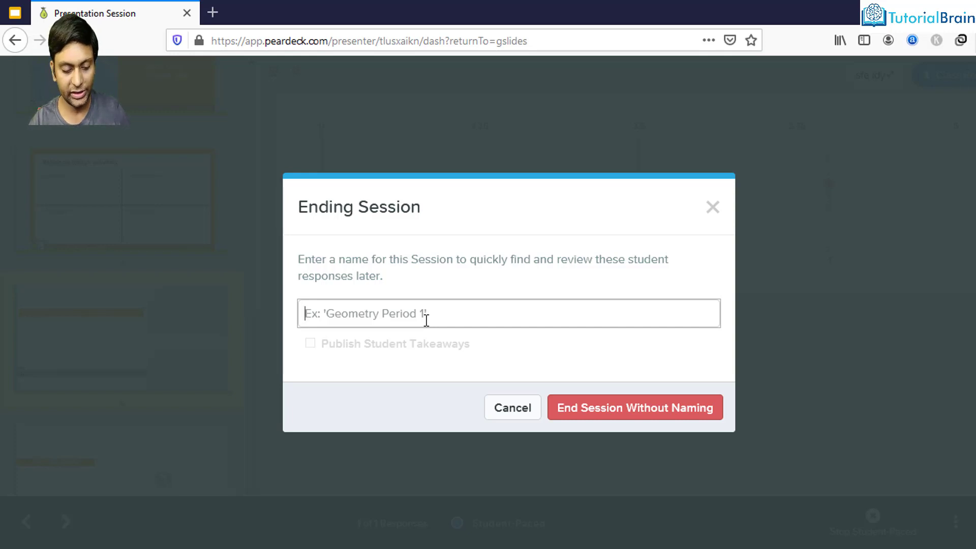
{"action": "type", "text": "pearDeck-Demo"}
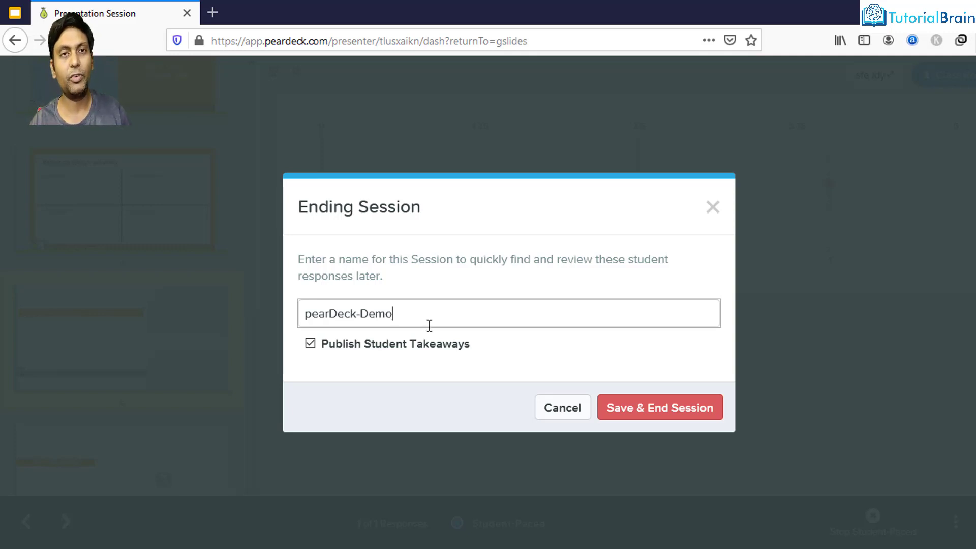
{"action": "left_click", "coordinate": [619, 420]}
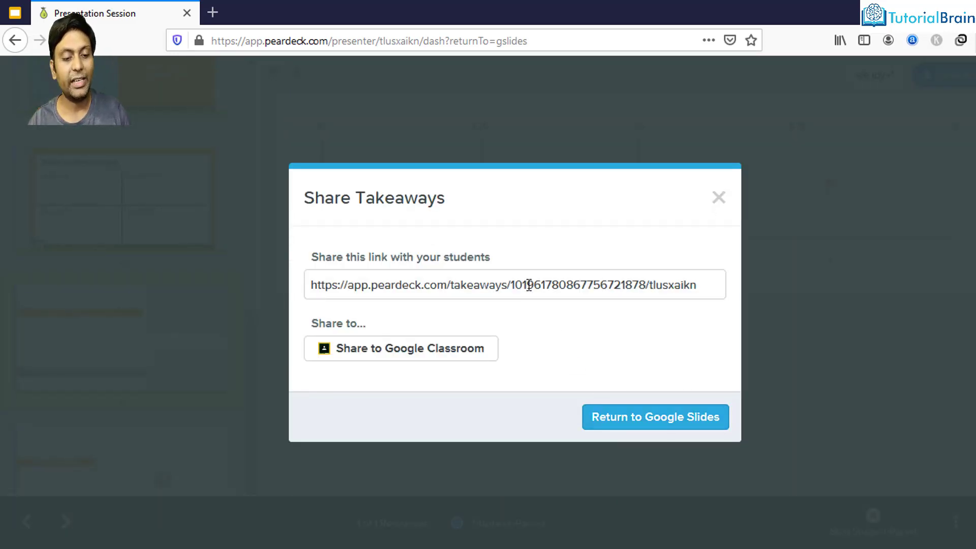
Copy the student takeaways link before returning to Google Slides, and open it in a new Chrome tab.
{"action": "triple_click", "coordinate": [529, 284]}
{"action": "key", "text": "ctrl+c"}
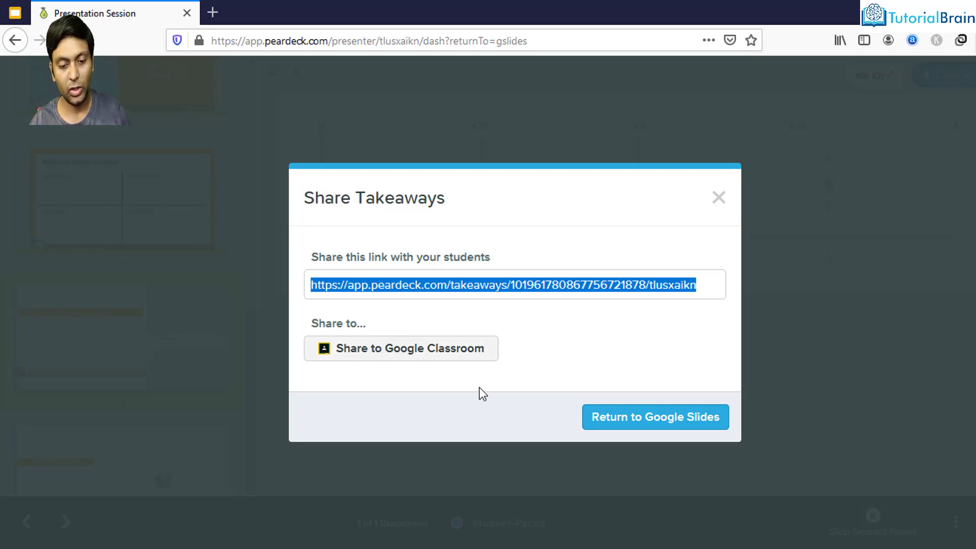
{"action": "left_click", "coordinate": [635, 426]}
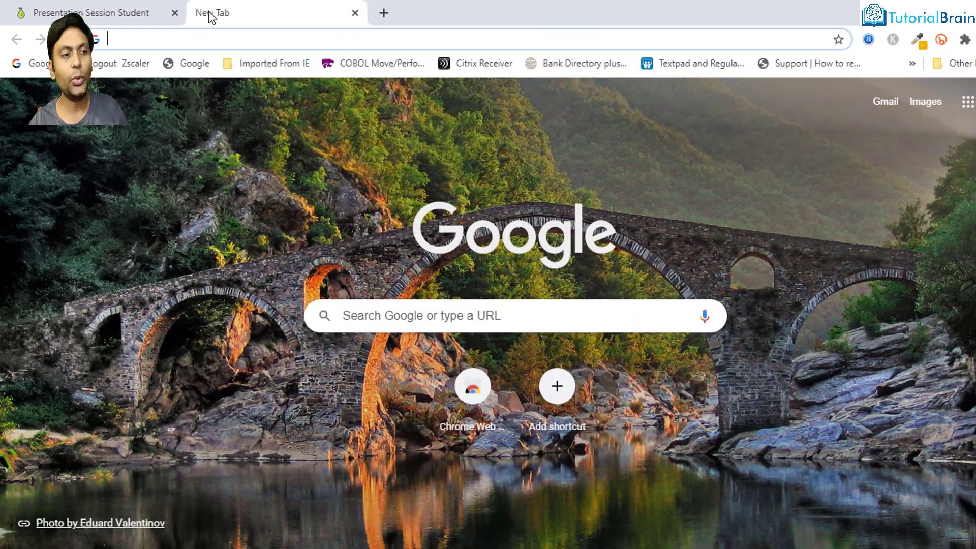
{"action": "key", "text": "ctrl+v"}
{"action": "key", "text": "Return"}
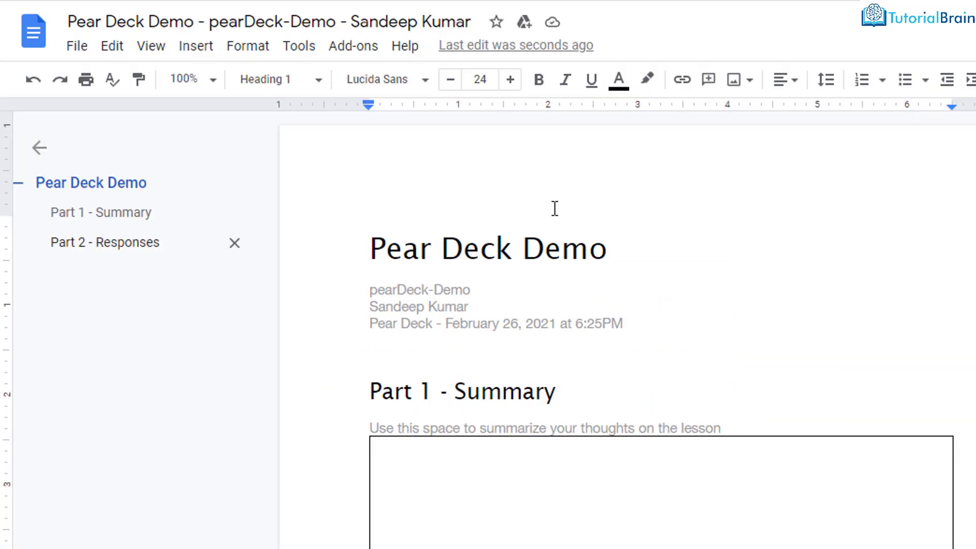
Review the student takeaways document from the summary section through the responses for each slide.
{"action": "scroll", "coordinate": [554, 208], "scroll_direction": "down", "scroll_amount": 5}
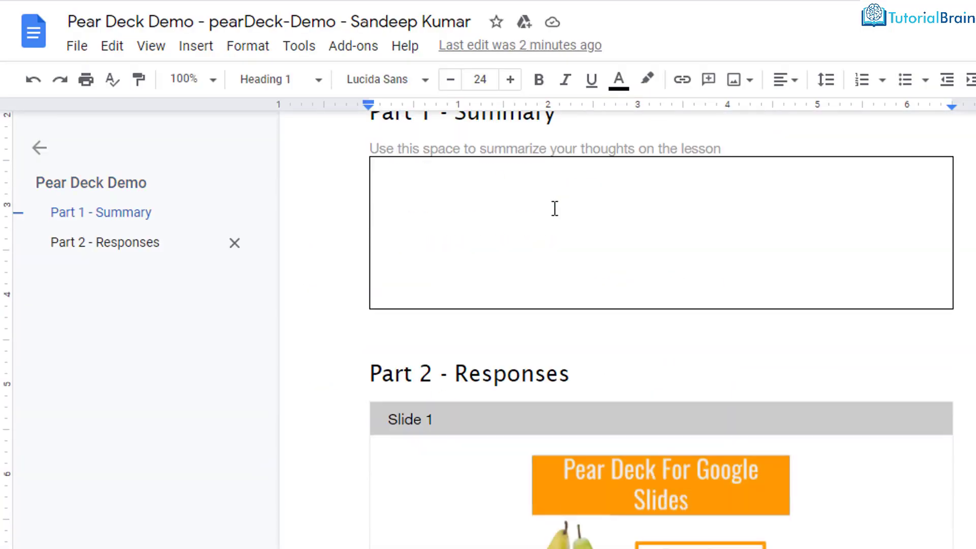
{"action": "scroll", "coordinate": [554, 208], "scroll_direction": "down", "scroll_amount": 10}
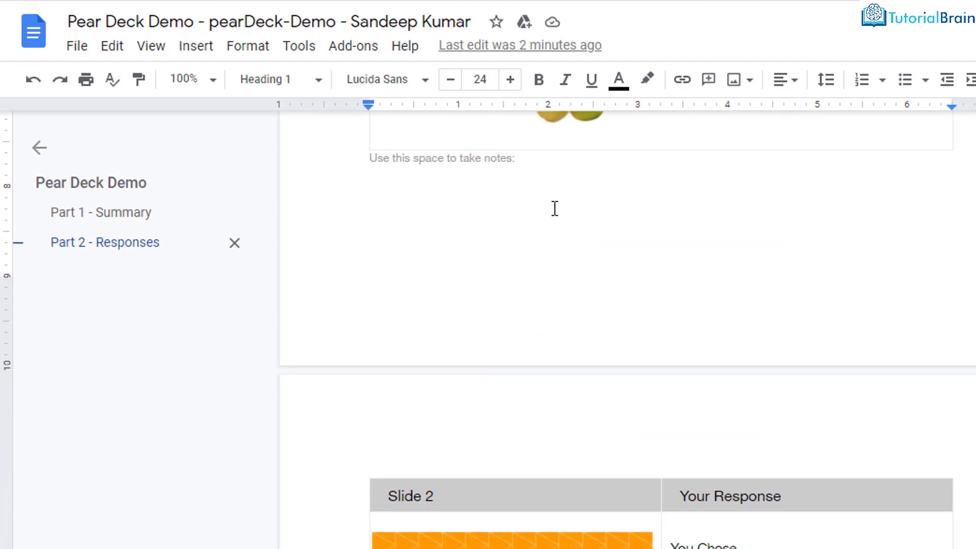
{"action": "scroll", "coordinate": [554, 208], "scroll_direction": "down", "scroll_amount": 15}
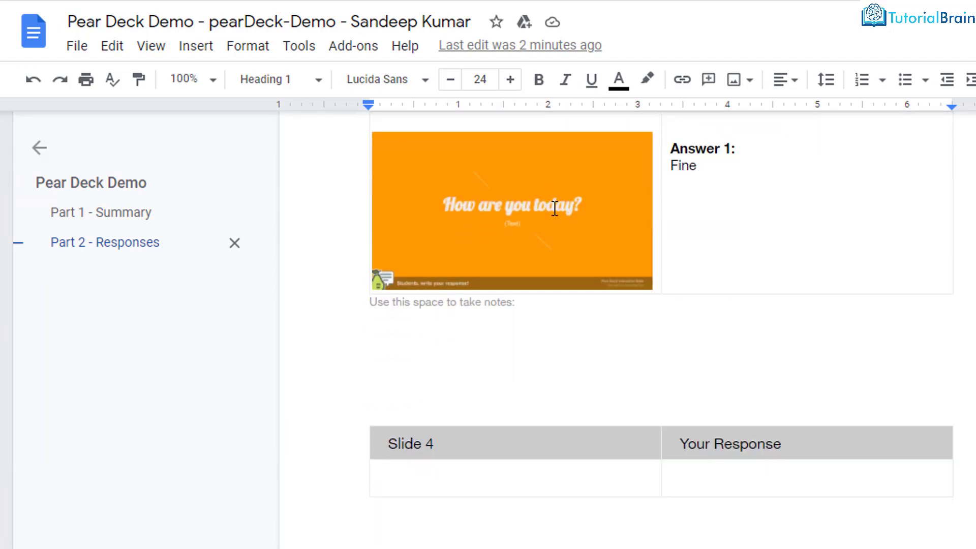
{"action": "scroll", "coordinate": [555, 208], "scroll_direction": "down", "scroll_amount": 5}
{"action": "scroll", "coordinate": [554, 208], "scroll_direction": "down", "scroll_amount": 5}
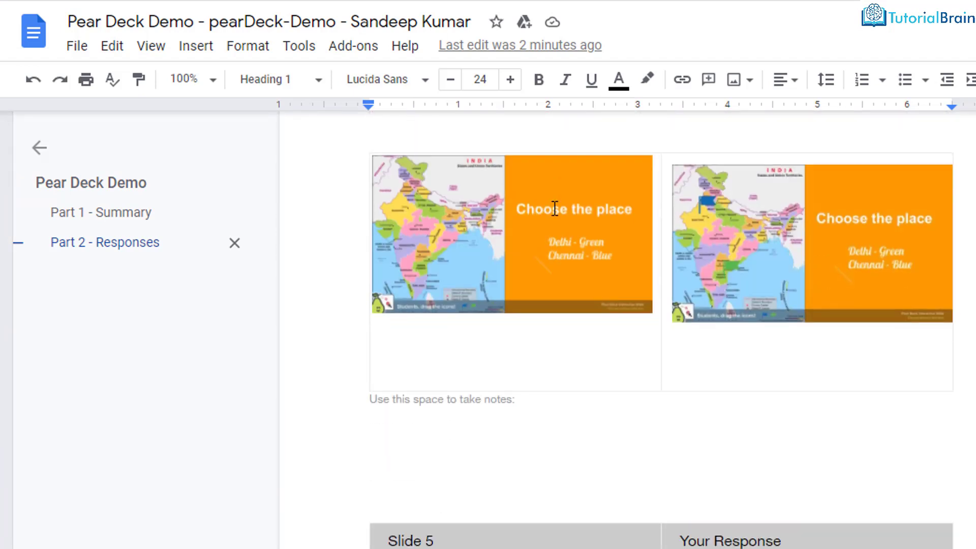
{"action": "scroll", "coordinate": [554, 208], "scroll_direction": "down", "scroll_amount": 8}
{"action": "scroll", "coordinate": [555, 208], "scroll_direction": "down", "scroll_amount": 12}
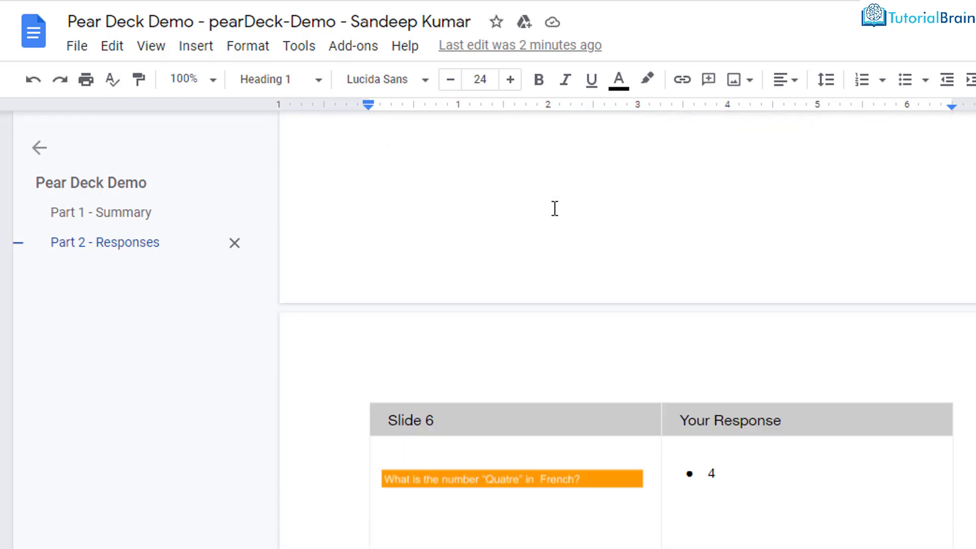
{"action": "scroll", "coordinate": [554, 209], "scroll_direction": "down", "scroll_amount": 6}
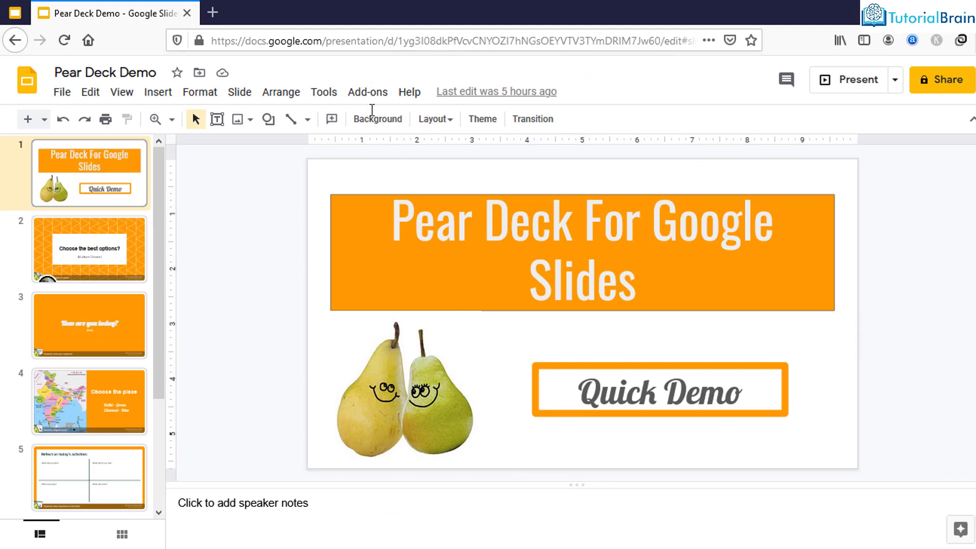
Open the Pear Deck add-on for the Pear Deck Demo presentation in Google Slides.
{"action": "left_click", "coordinate": [365, 92]}
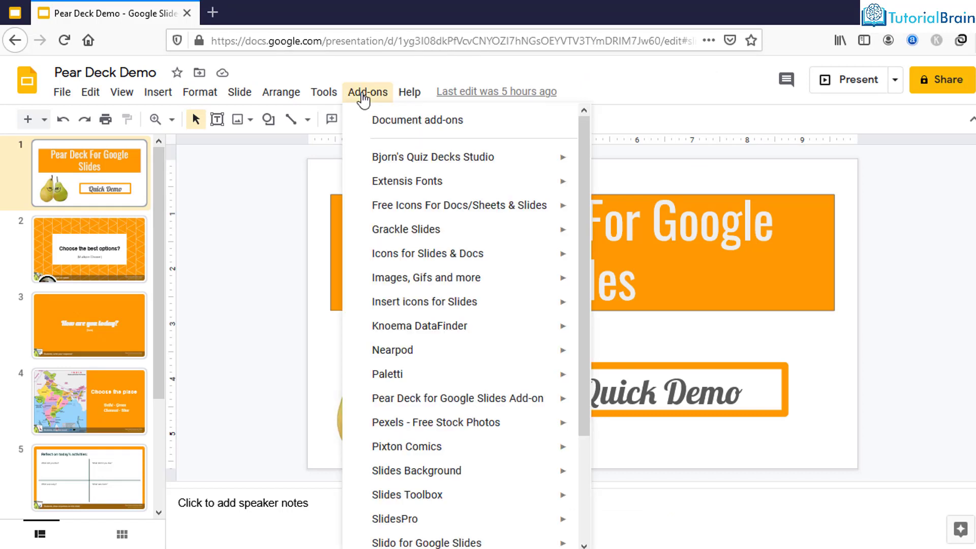
{"action": "mouse_move", "coordinate": [459, 402]}
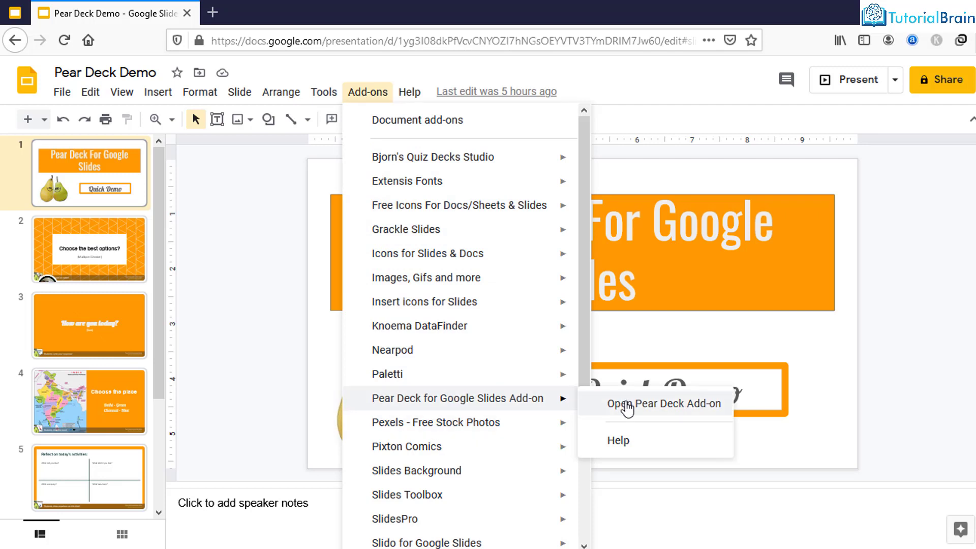
{"action": "left_click", "coordinate": [627, 406]}
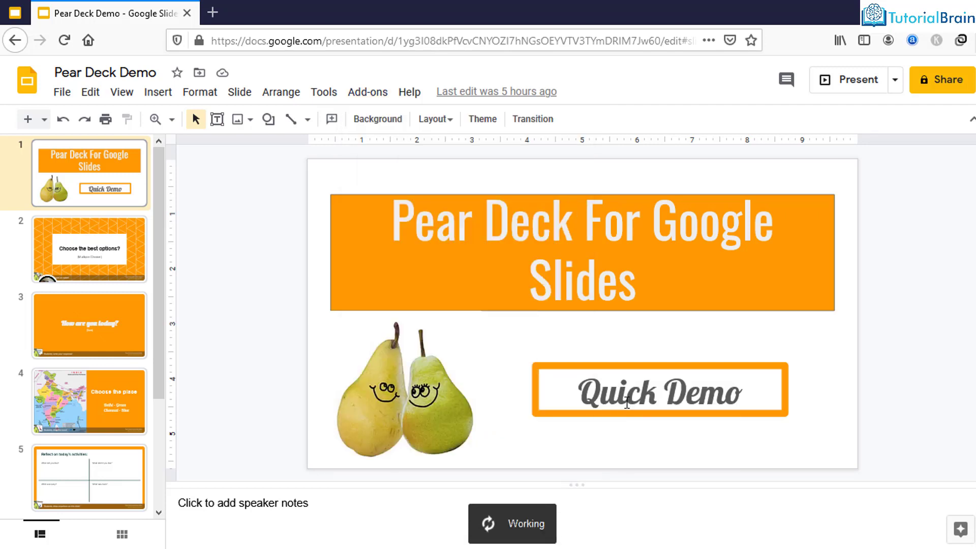
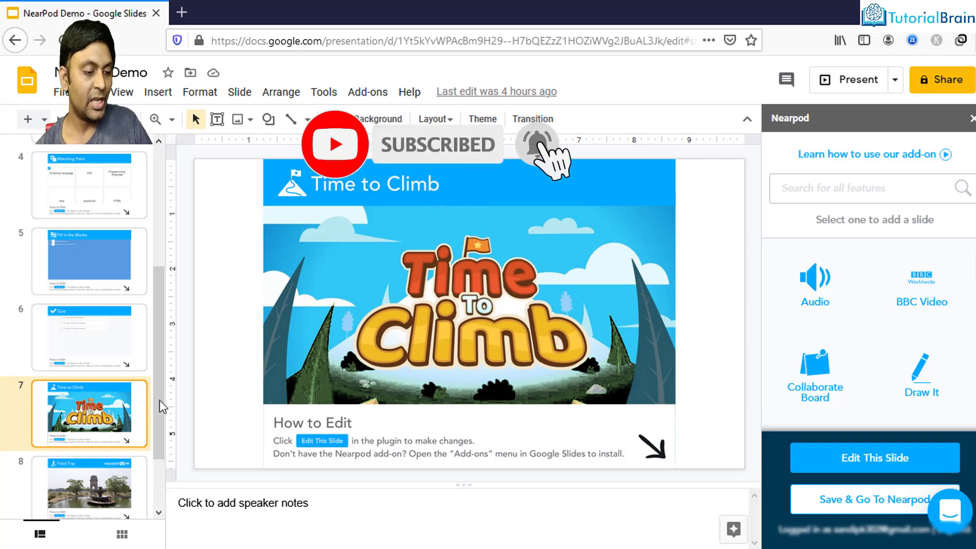
Look through the Field Trip slide and the Poll slide at the end of the NearPod Demo presentation.
{"action": "left_click", "coordinate": [84, 462]}
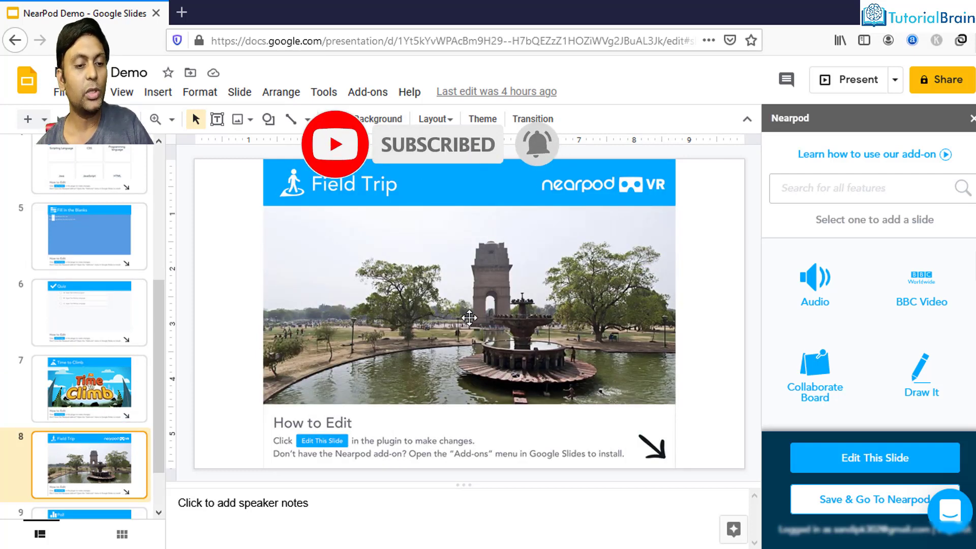
{"action": "scroll", "coordinate": [816, 350], "scroll_direction": "down", "scroll_amount": 2}
{"action": "scroll", "coordinate": [814, 368], "scroll_direction": "down", "scroll_amount": 2}
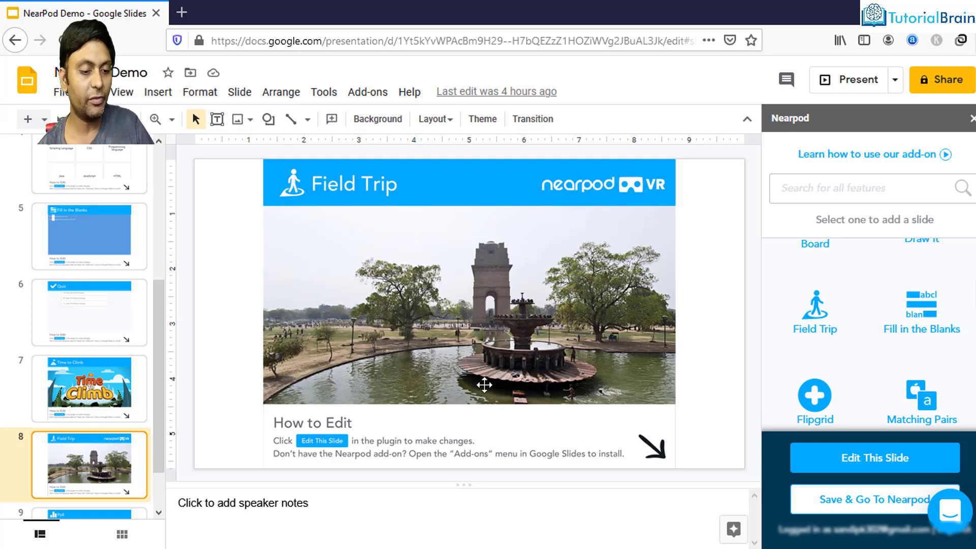
{"action": "scroll", "coordinate": [116, 448], "scroll_direction": "down", "scroll_amount": 2}
{"action": "left_click", "coordinate": [122, 460]}
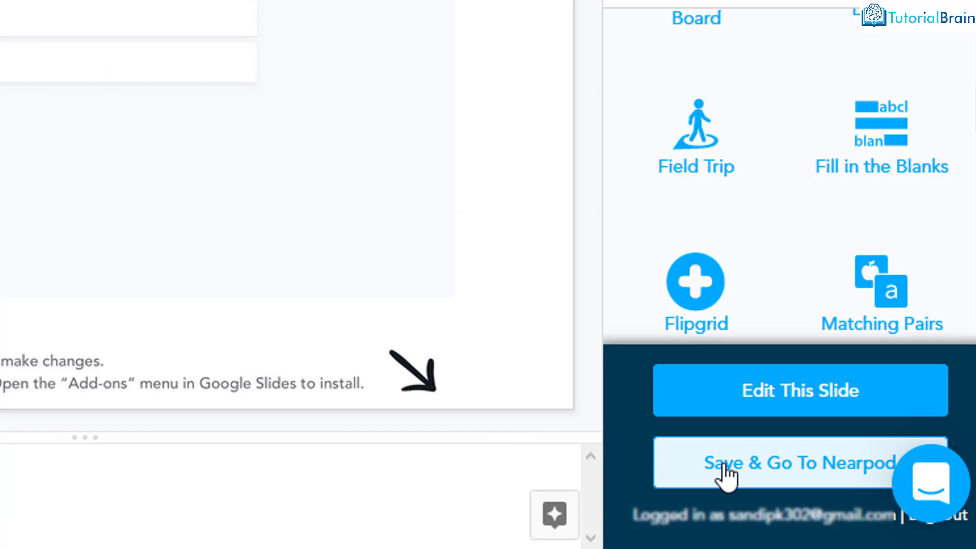
Save the presentation to Nearpod and launch the NearPod Demo lesson as a Student-Paced session.
{"action": "left_click", "coordinate": [725, 472]}
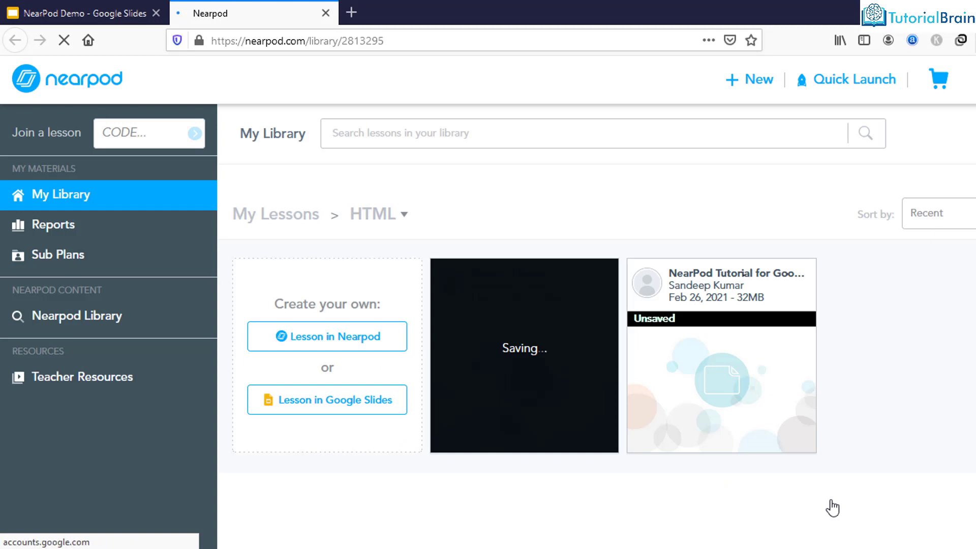
{"action": "mouse_move", "coordinate": [279, 356]}
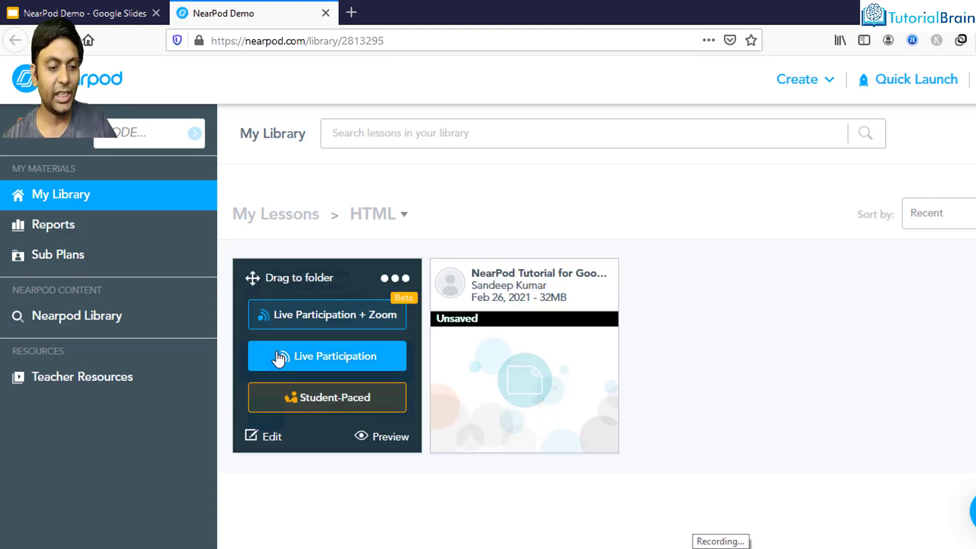
{"action": "left_click", "coordinate": [394, 279]}
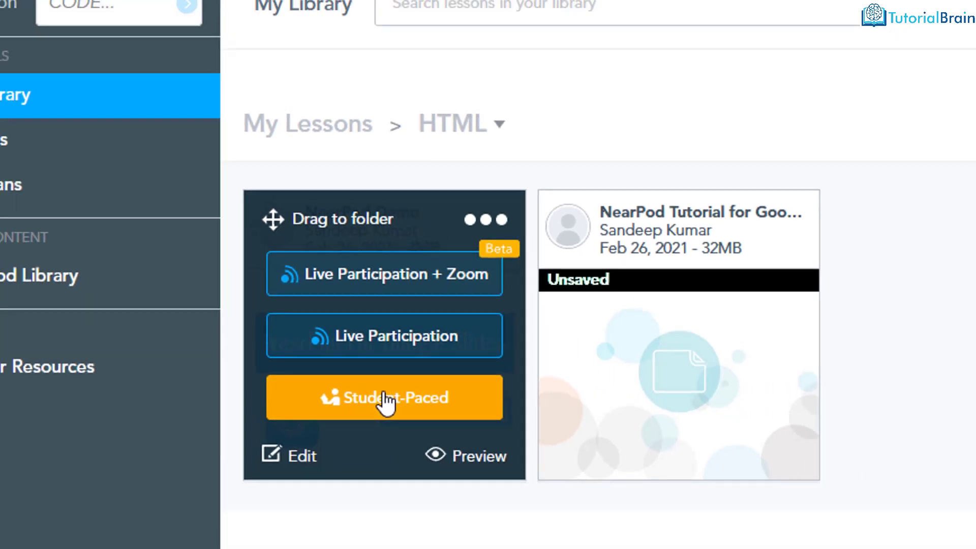
{"action": "left_click", "coordinate": [440, 403]}
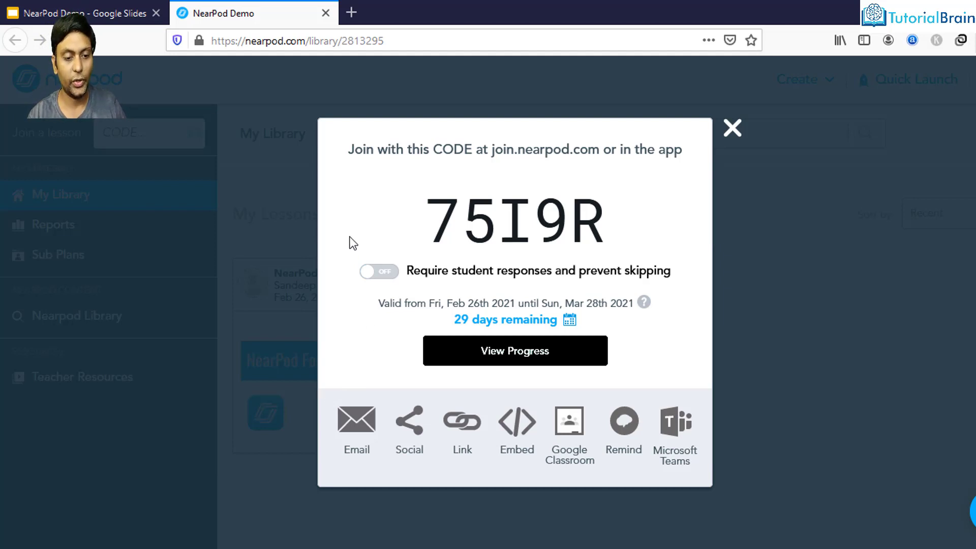
Copy the share link for the student-paced NearPod Demo lesson.
{"action": "double_click", "coordinate": [490, 224]}
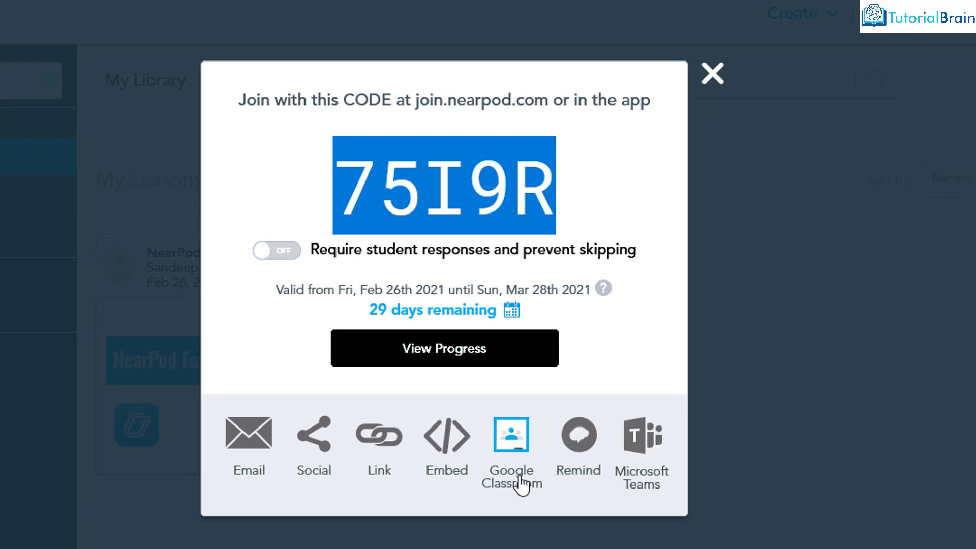
{"action": "left_click", "coordinate": [387, 437]}
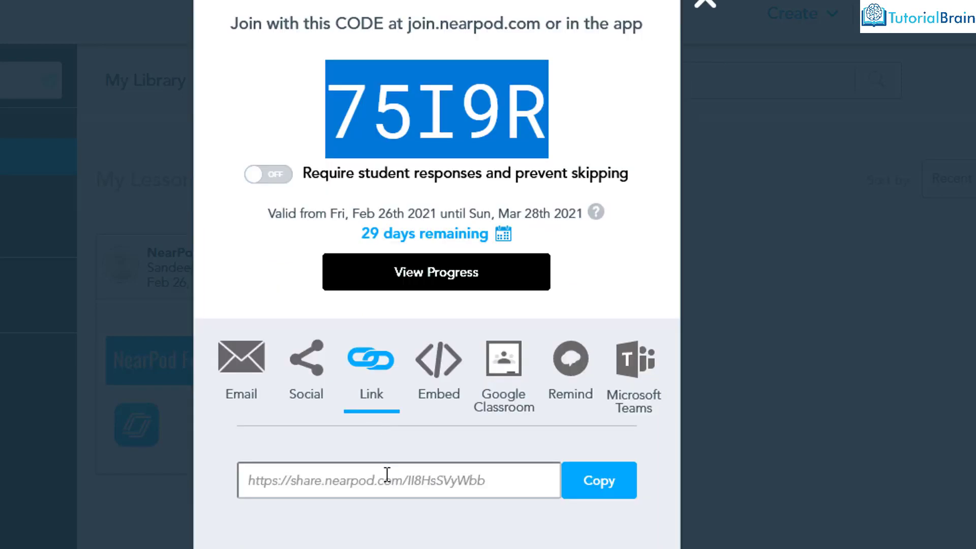
{"action": "left_click", "coordinate": [477, 483]}
{"action": "double_click", "coordinate": [477, 483]}
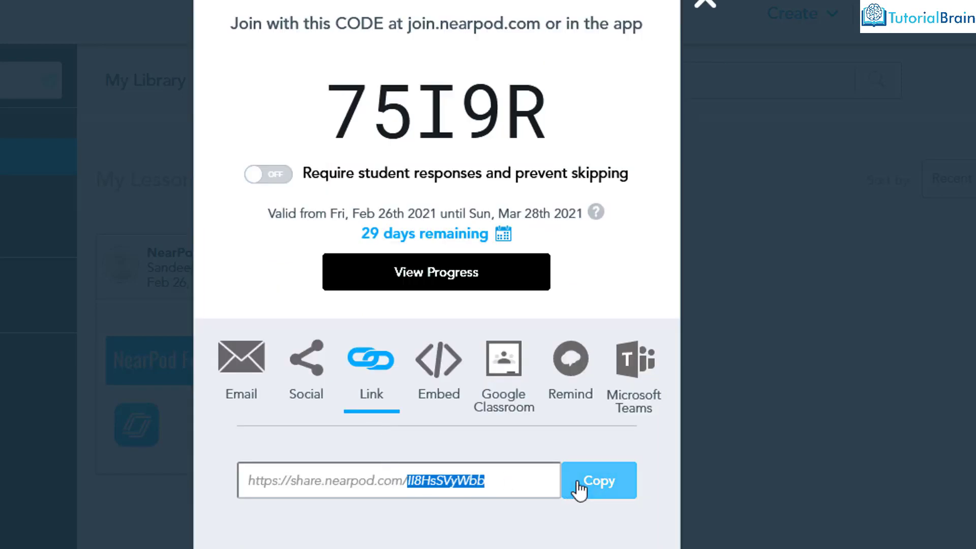
{"action": "left_click", "coordinate": [579, 487]}
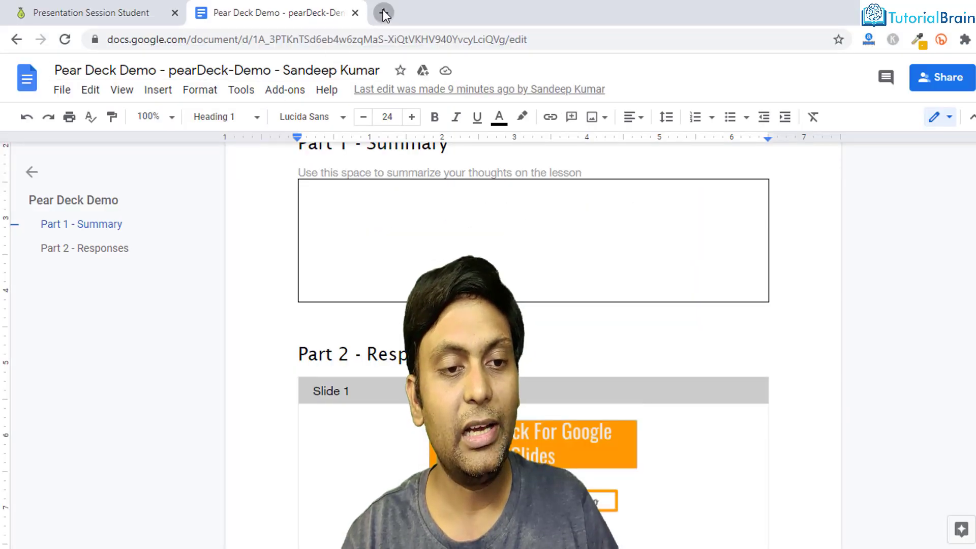
Open the copied lesson link in a new Chrome tab and join the lesson with the student's name.
{"action": "left_click", "coordinate": [384, 13]}
{"action": "key", "text": "ctrl+v"}
{"action": "key", "text": "Return"}
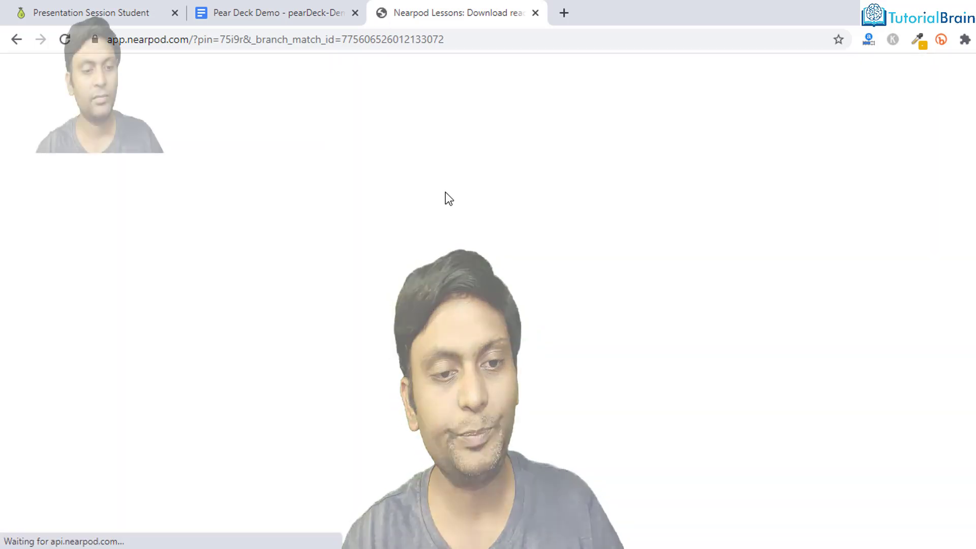
{"action": "type", "text": "Sandy"}
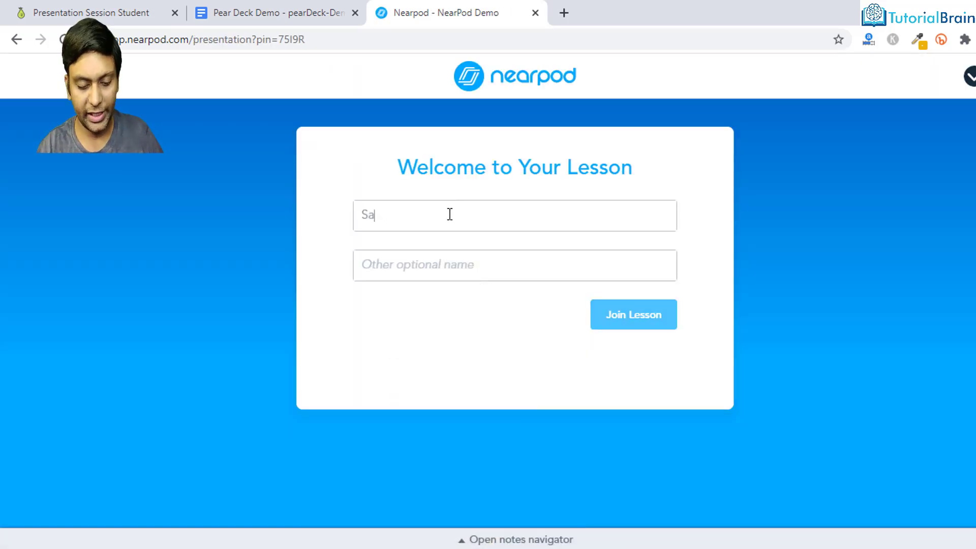
{"action": "left_click", "coordinate": [663, 320]}
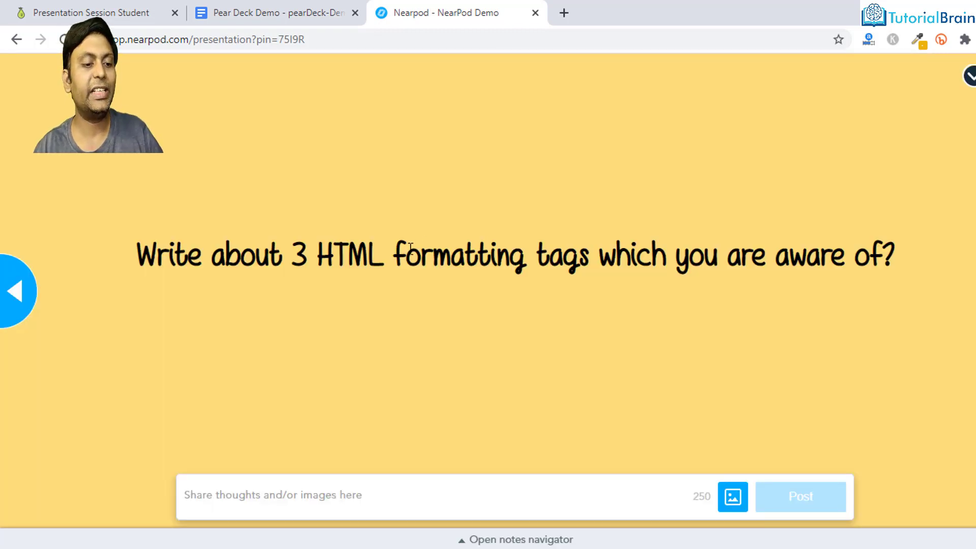
Post "jhk kjhkjh hkhk" as the student's answer to the Collaborate Board question about 3 HTML formatting tags.
{"action": "left_click", "coordinate": [435, 491]}
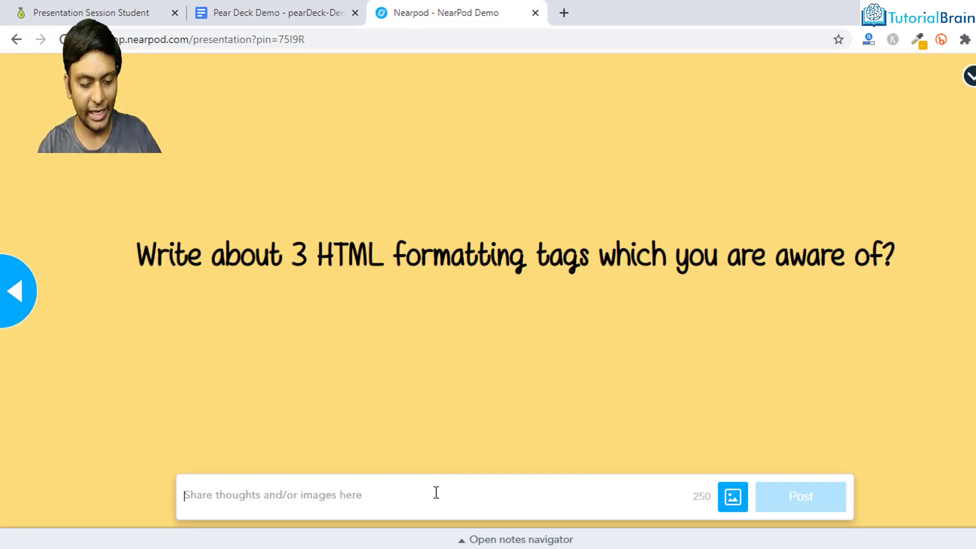
{"action": "type", "text": "jhk  kjhkjh hkhk"}
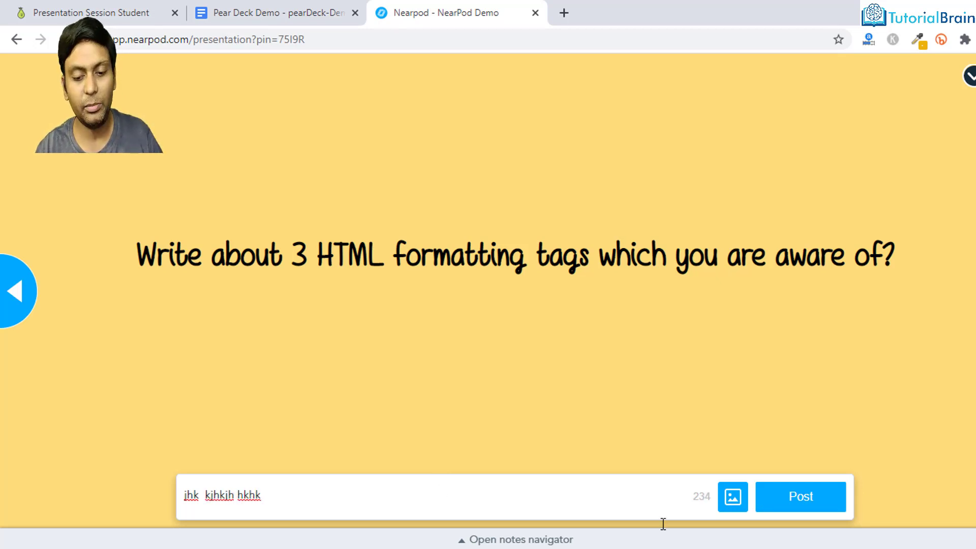
{"action": "left_click", "coordinate": [794, 499]}
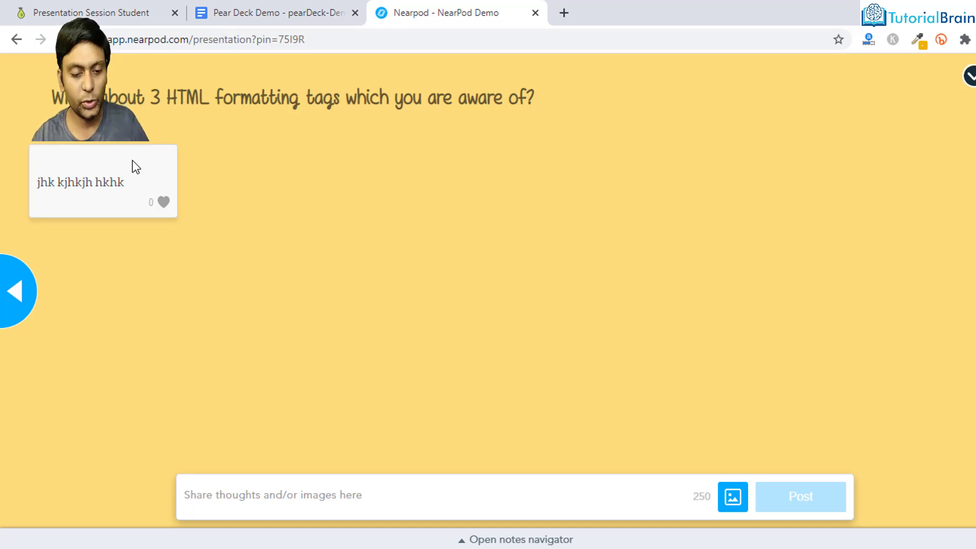
Open the session's progress view in the teacher's Firefox window and advance to the Collaborate Board on slide 3.
{"action": "key", "text": "alt+Tab"}
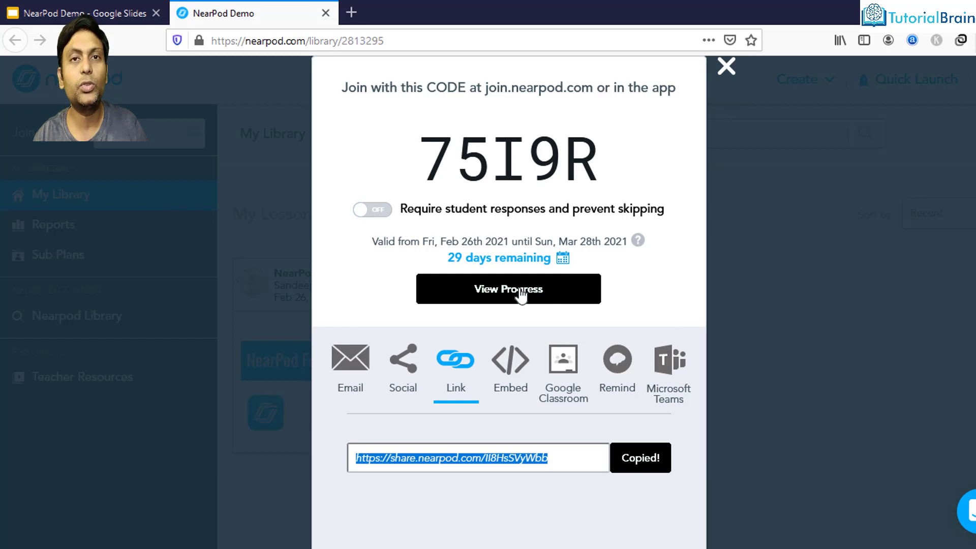
{"action": "left_click", "coordinate": [521, 295]}
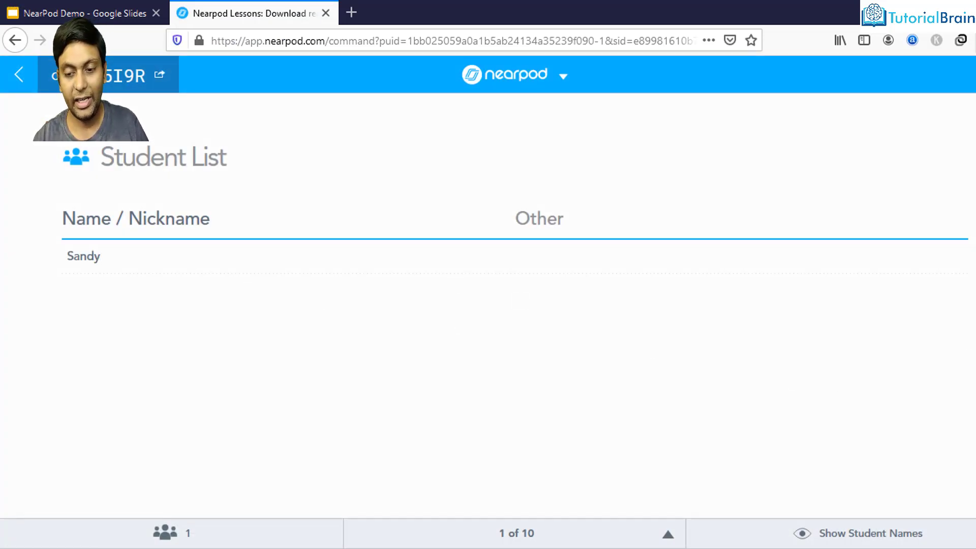
{"action": "key", "text": "Right"}
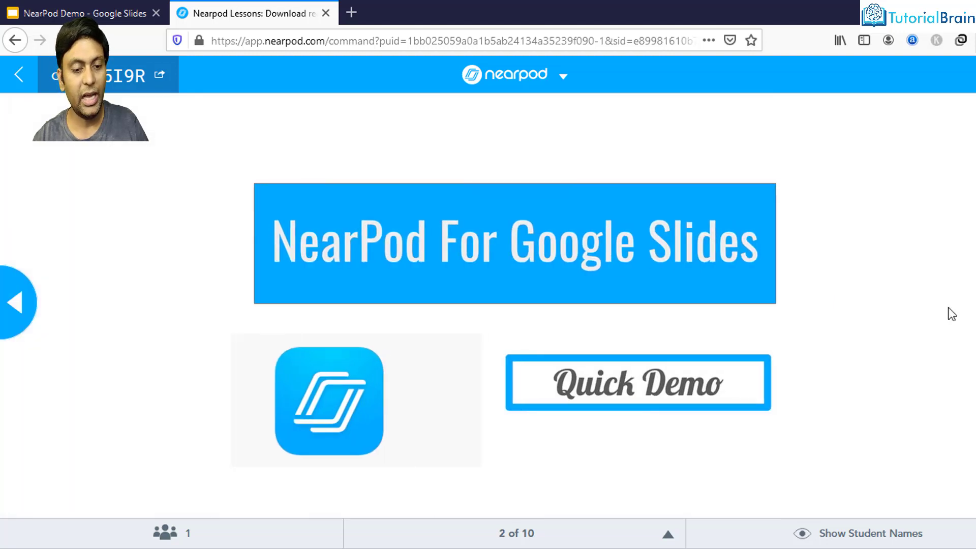
{"action": "key", "text": "Right"}
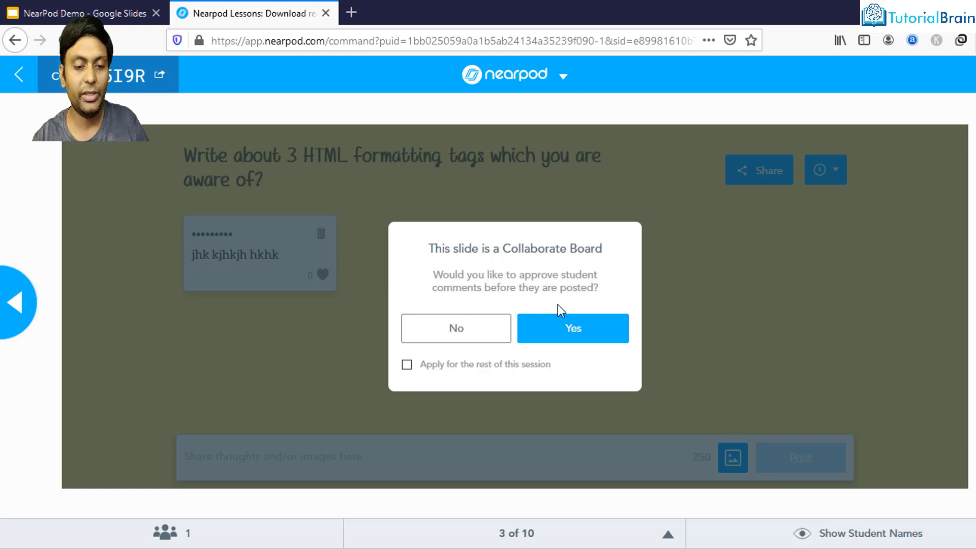
Require approval of student comments on the Collaborate Board and show the student names.
{"action": "left_click", "coordinate": [571, 327]}
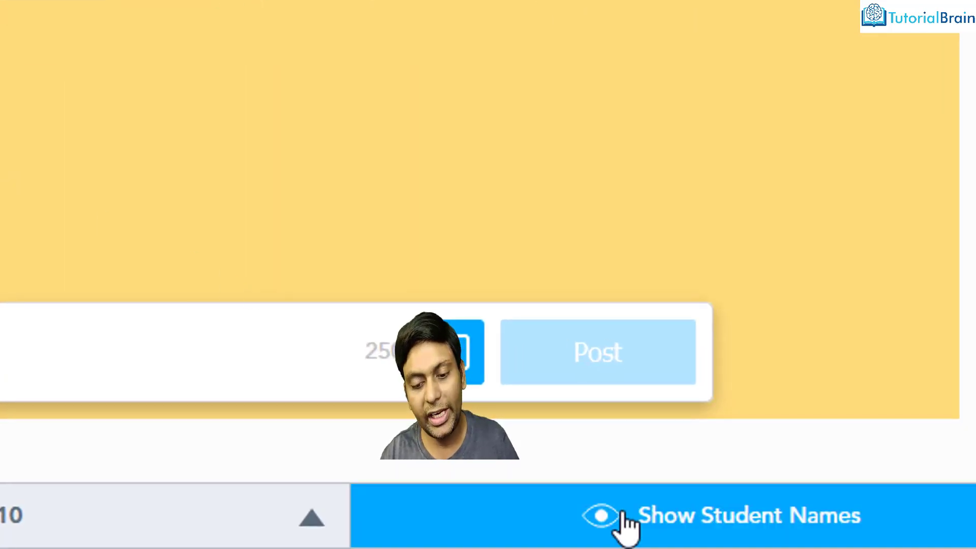
{"action": "left_click", "coordinate": [626, 526]}
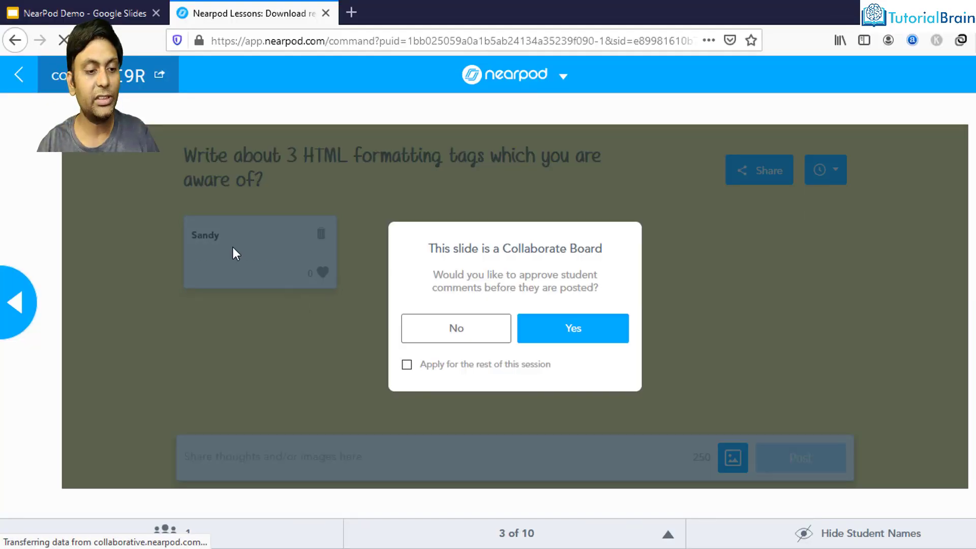
{"action": "left_click", "coordinate": [541, 329]}
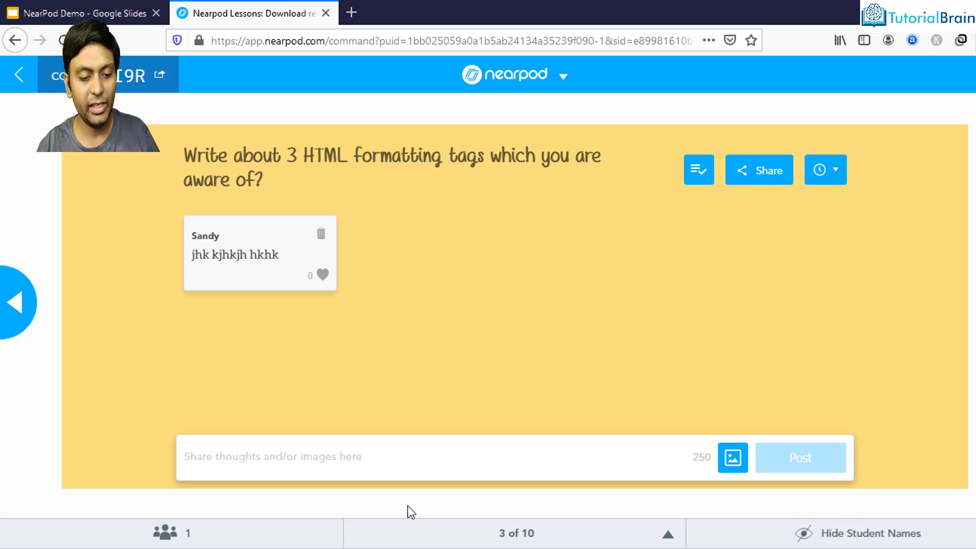
Switch to the student's Chrome window and add the text "sdfsafsfs" to the Structure of HTML Document drawing slide.
{"action": "key", "text": "alt+Tab"}
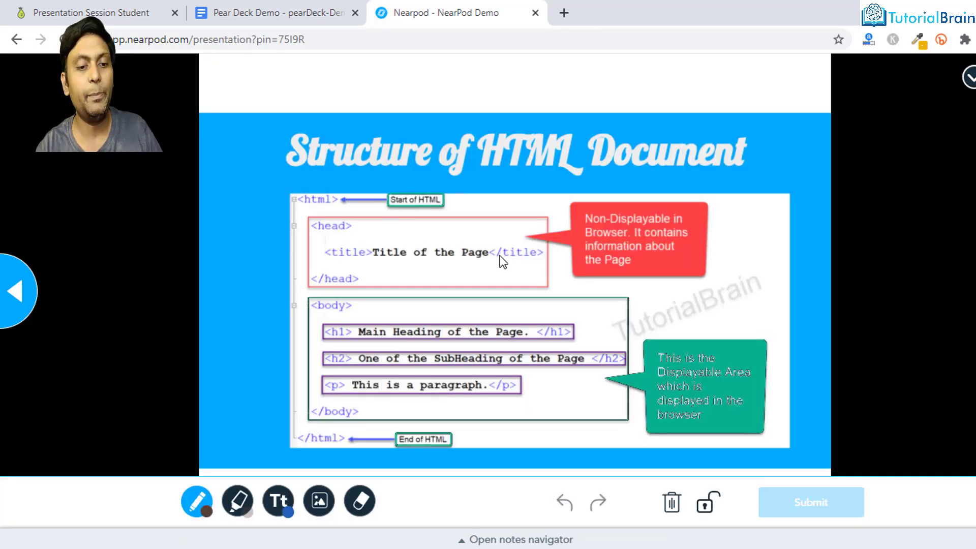
{"action": "left_click", "coordinate": [279, 501]}
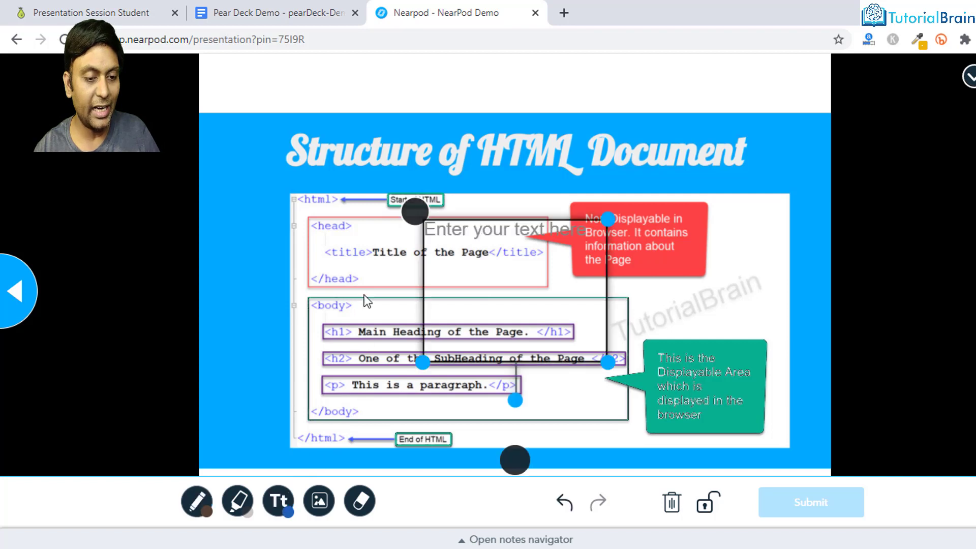
{"action": "type", "text": "sdfsafsfs"}
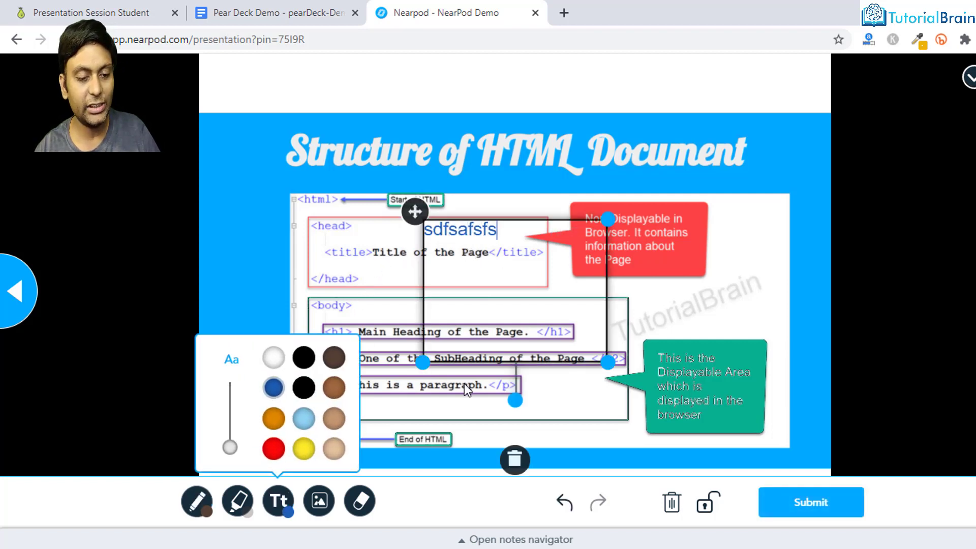
Draw a brown freehand loop between the red and green callouts with the pen, and submit the drawing.
{"action": "left_click", "coordinate": [196, 500]}
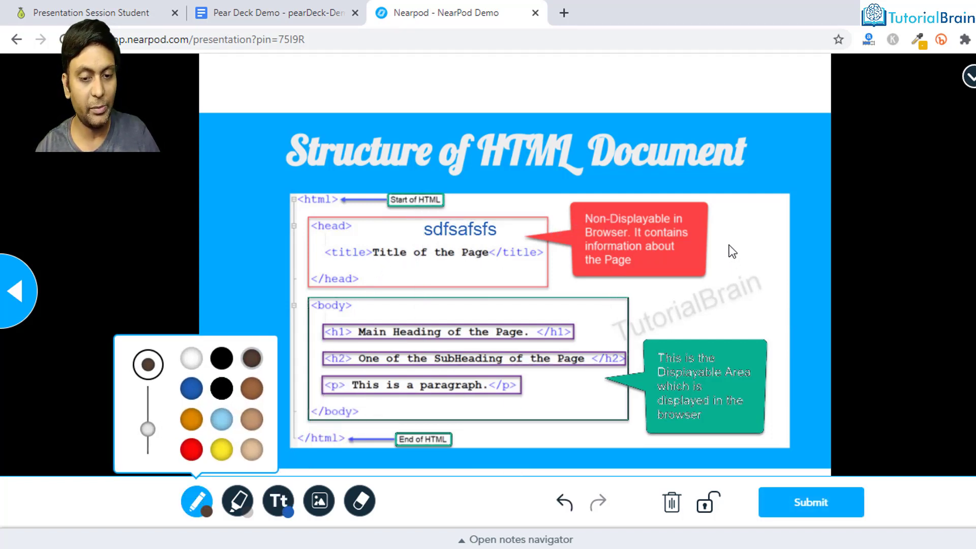
{"action": "left_click_drag", "start_coordinate": [729, 242], "coordinate": [676, 282]}
{"action": "mouse_move", "coordinate": [679, 325]}
{"action": "left_mouse_down"}
{"action": "mouse_move", "coordinate": [745, 282]}
{"action": "mouse_move", "coordinate": [727, 243]}
{"action": "left_mouse_up"}
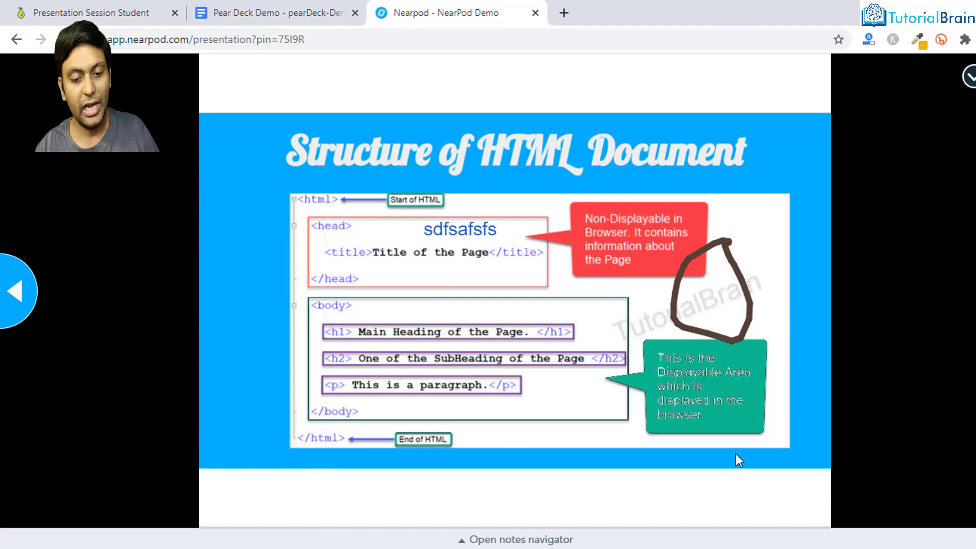
{"action": "left_click", "coordinate": [808, 505]}
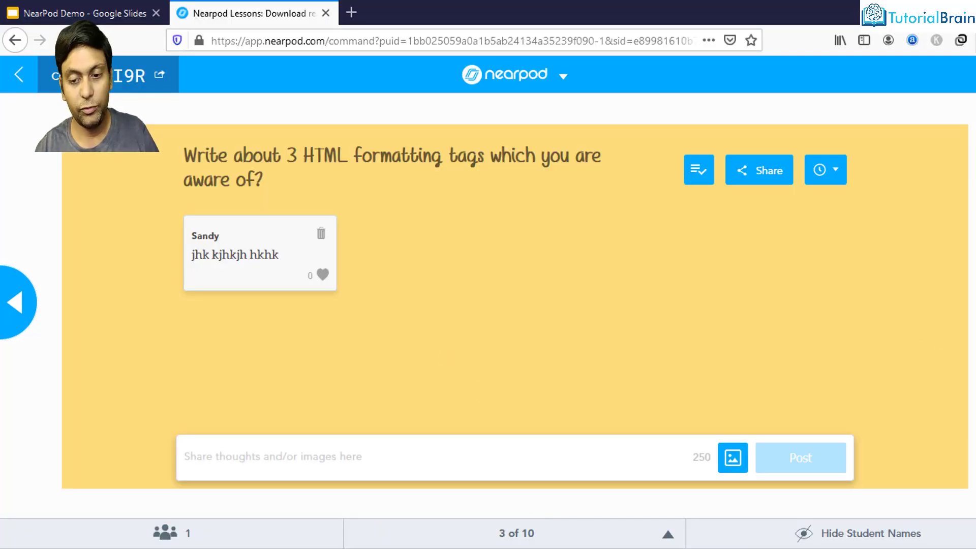
Review the student's submitted drawing on slide 4 of the teacher's progress view, closing the enlarged drawing when done.
{"action": "key", "text": "Right"}
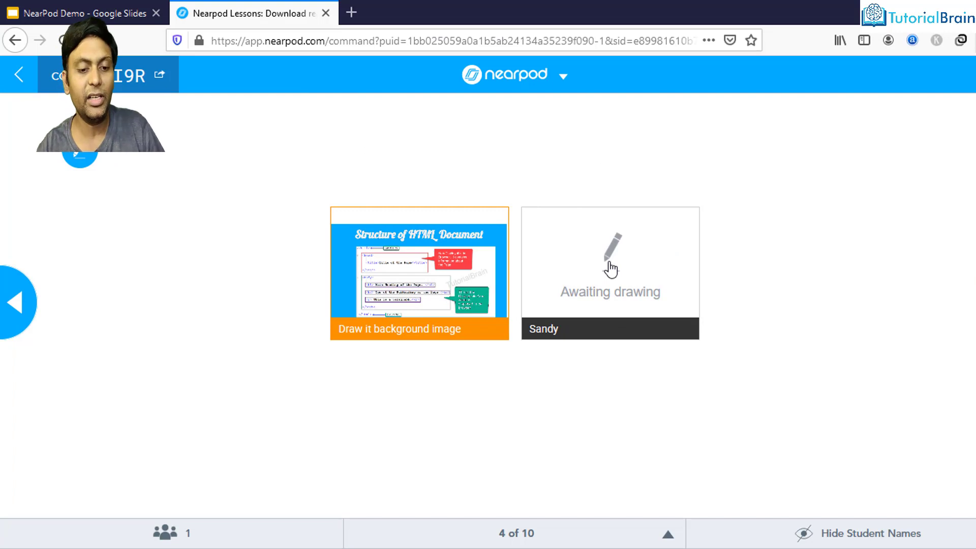
{"action": "left_click", "coordinate": [546, 332]}
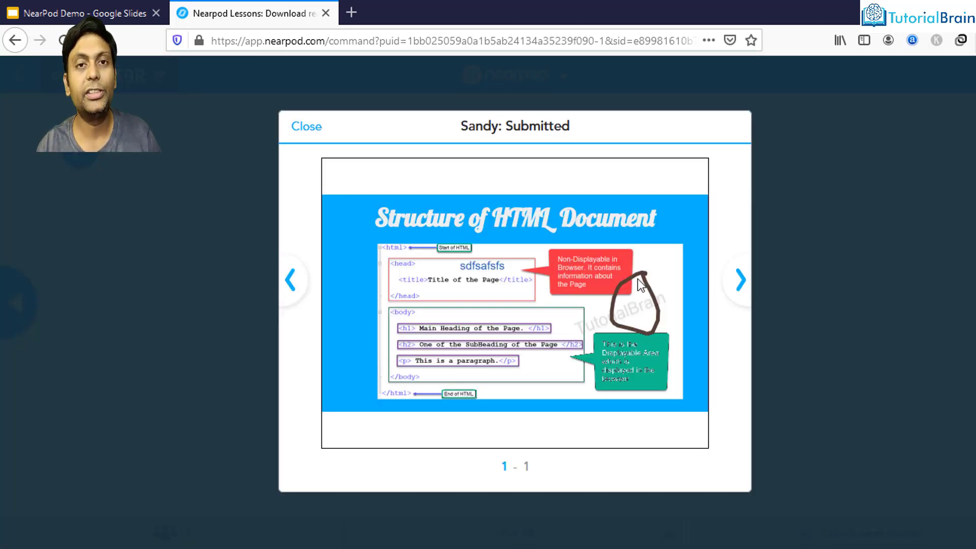
{"action": "left_click", "coordinate": [311, 130]}
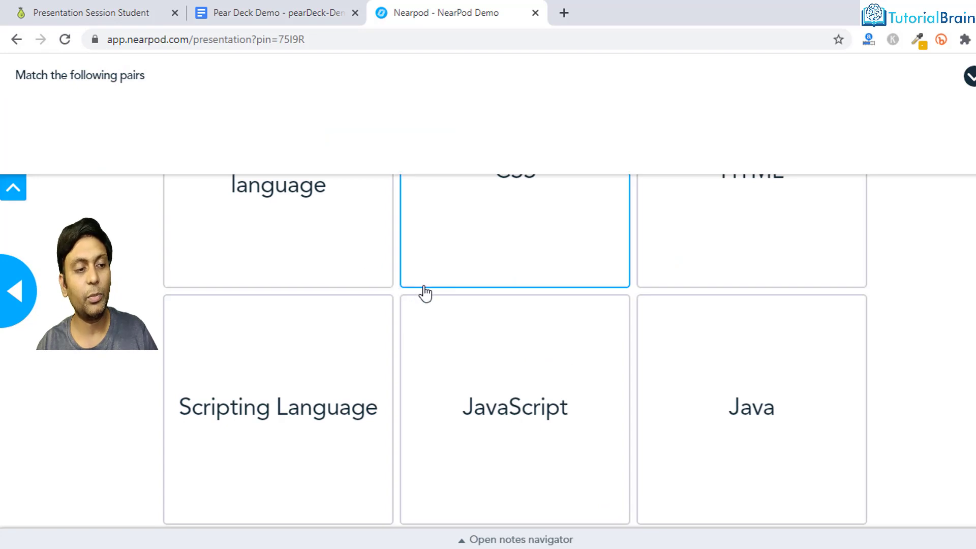
In the matching activity, pair Java with Programming language, and try Scripting Language with HTML and JavaScript with CSS.
{"action": "left_click", "coordinate": [316, 377]}
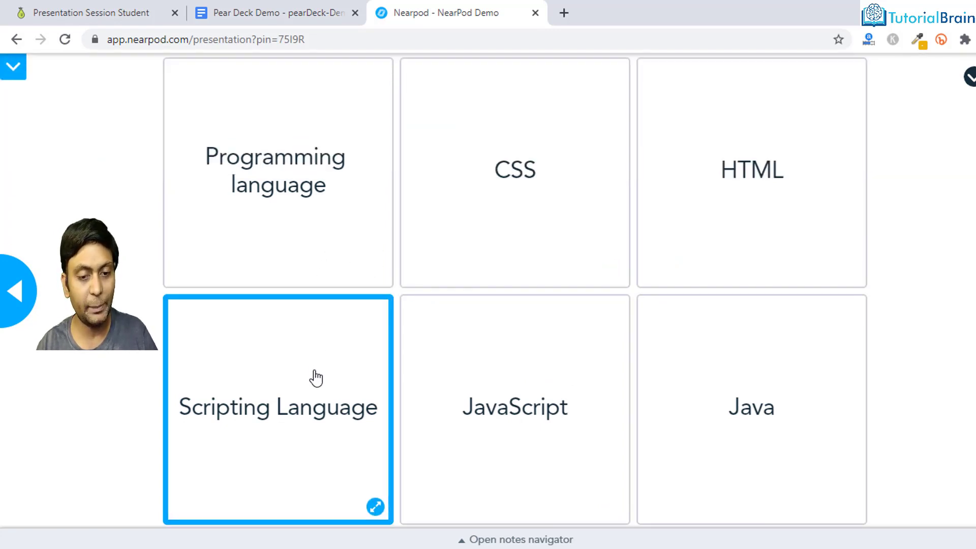
{"action": "left_click", "coordinate": [738, 231]}
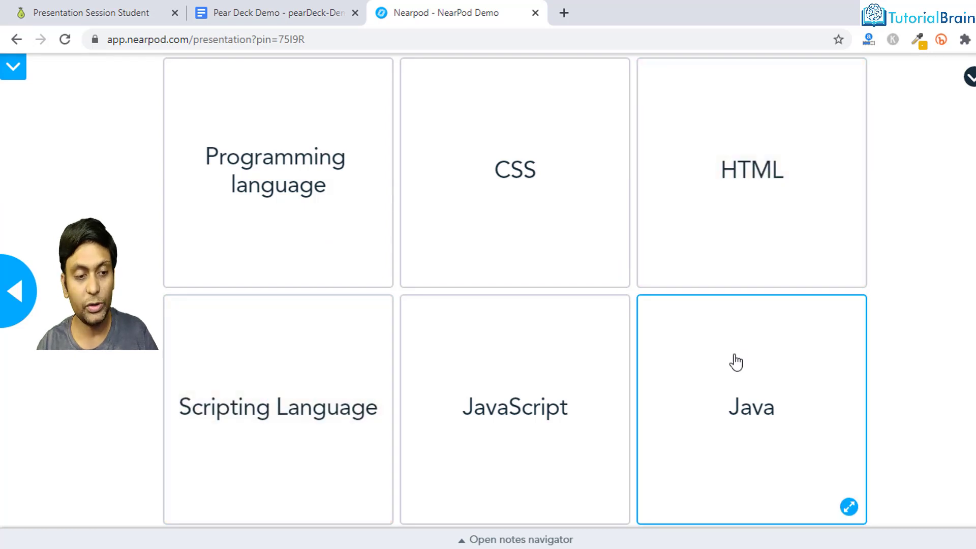
{"action": "left_click", "coordinate": [734, 362]}
{"action": "left_click", "coordinate": [276, 196]}
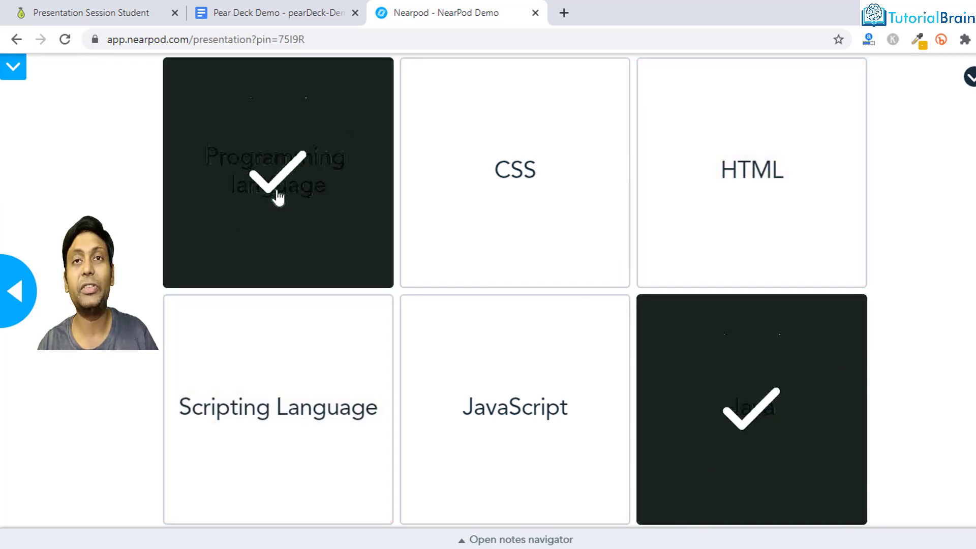
{"action": "left_click", "coordinate": [468, 371]}
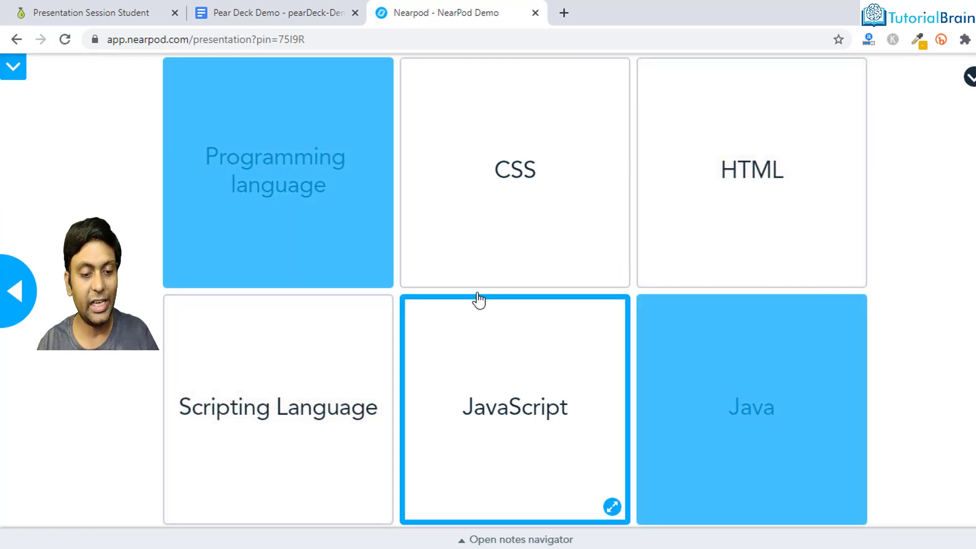
{"action": "left_click", "coordinate": [492, 218]}
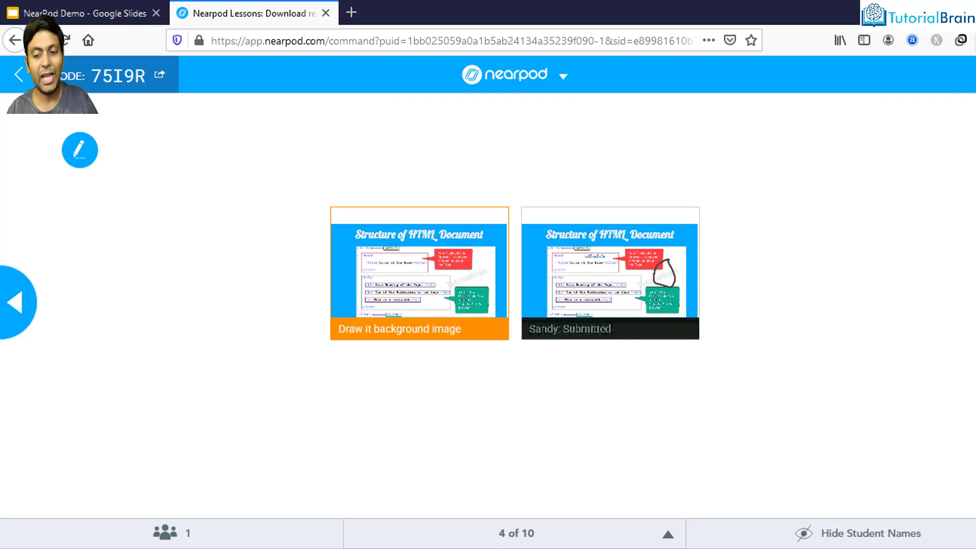
In the teacher's view, review the classroom results for the matching pairs on slide 5 and the fill-in-the-blanks activity on slide 6.
{"action": "key", "text": "Right"}
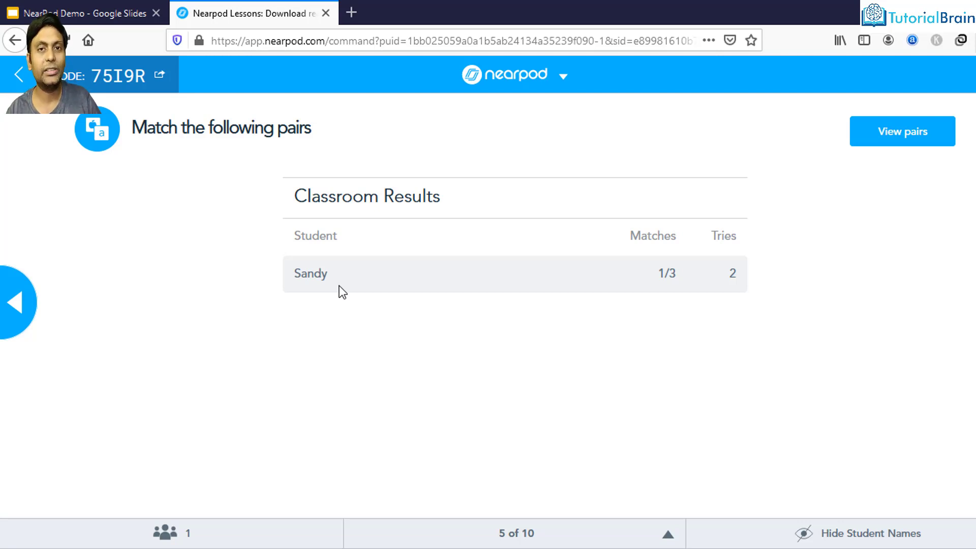
{"action": "key", "text": "Right"}
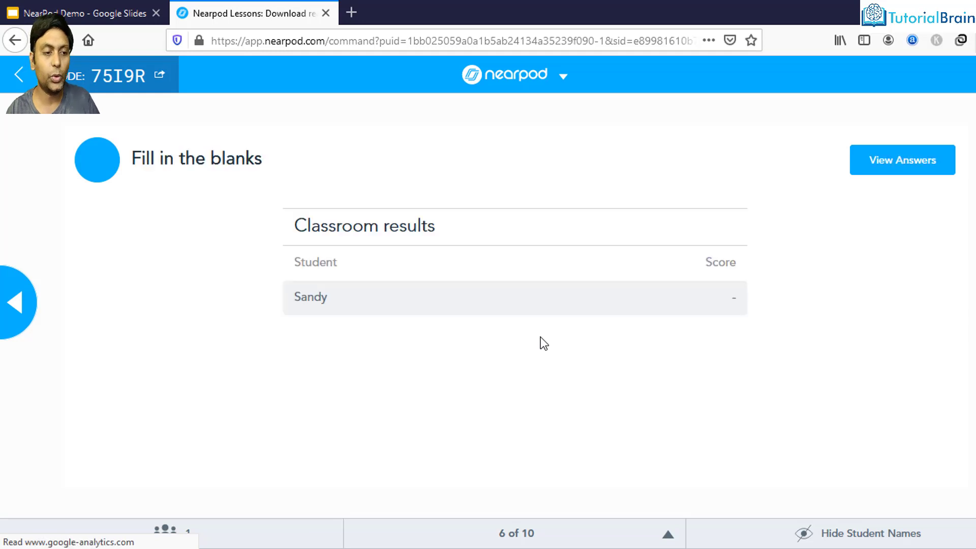
{"action": "double_click", "coordinate": [316, 301]}
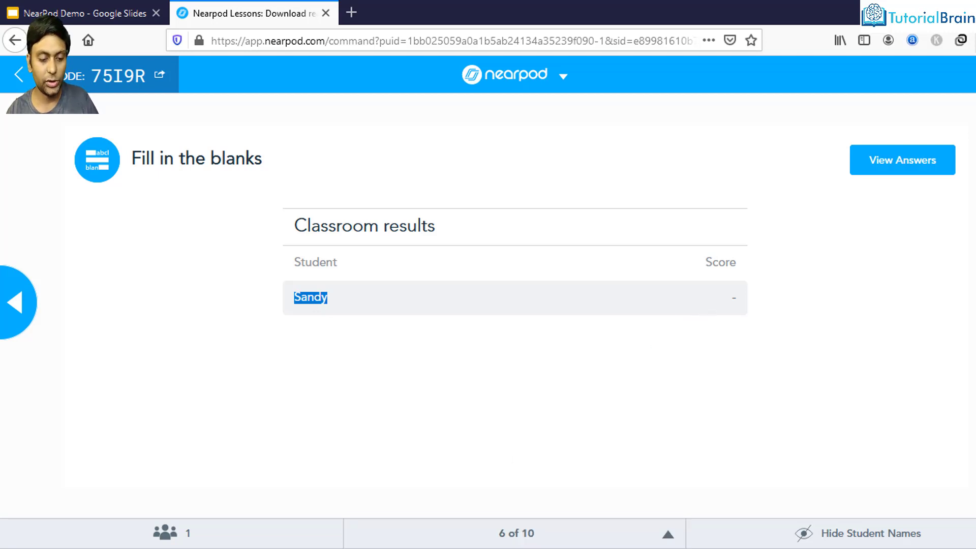
As the student, fill the table, row and cell-data blanks with "table", "td" and "tr" respectively, and submit the answers.
{"action": "key", "text": "alt+Tab"}
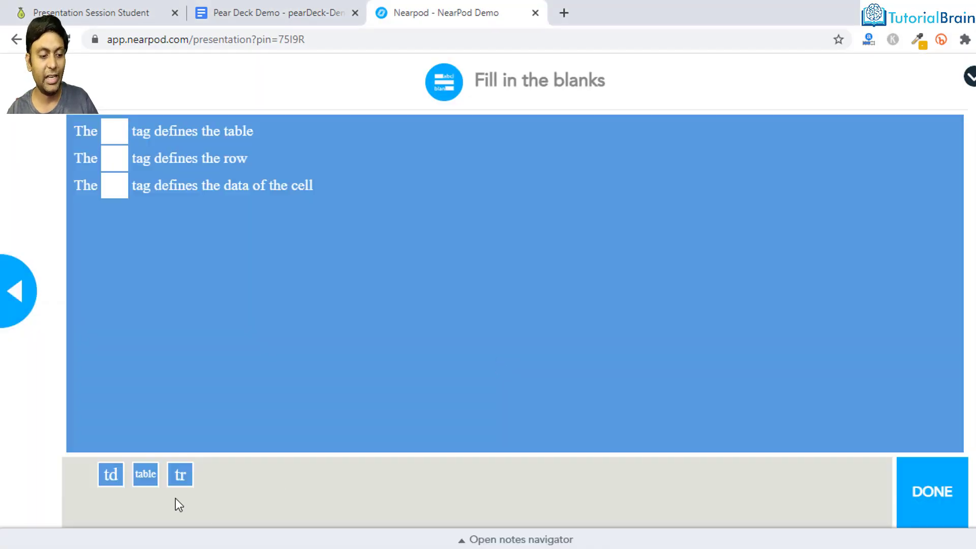
{"action": "left_click_drag", "start_coordinate": [146, 474], "coordinate": [115, 131]}
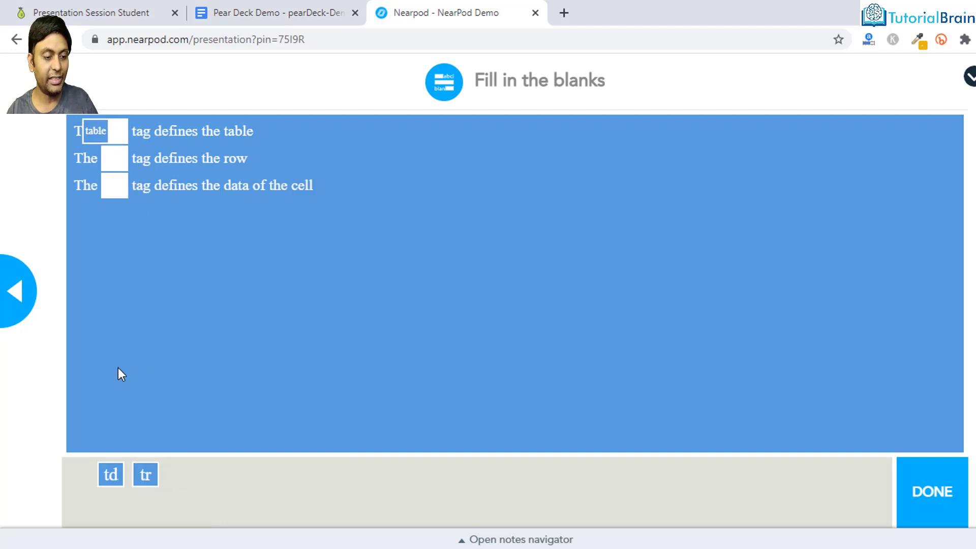
{"action": "left_click_drag", "start_coordinate": [146, 474], "coordinate": [115, 131]}
{"action": "left_click_drag", "start_coordinate": [151, 476], "coordinate": [114, 187]}
{"action": "left_click_drag", "start_coordinate": [111, 474], "coordinate": [114, 152]}
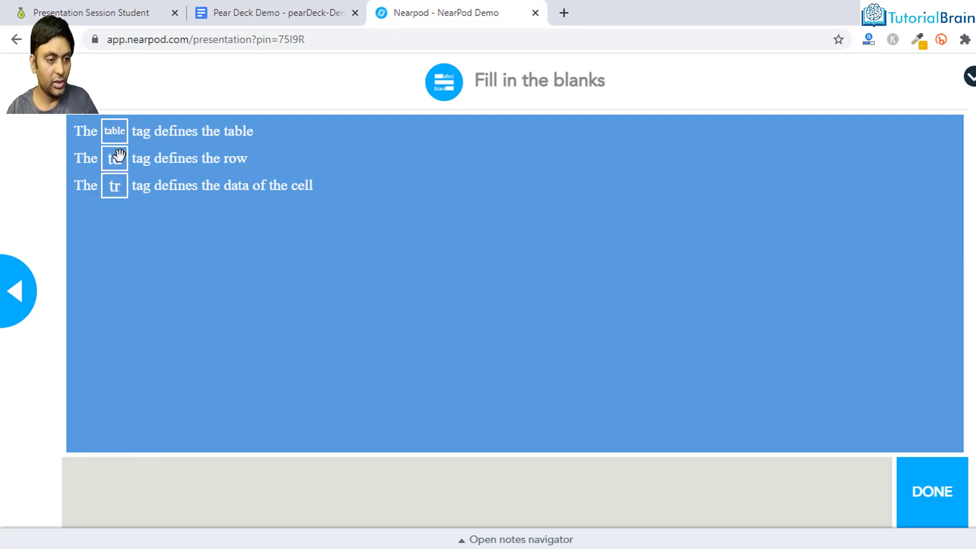
{"action": "left_click", "coordinate": [907, 492]}
{"action": "left_click", "coordinate": [581, 354]}
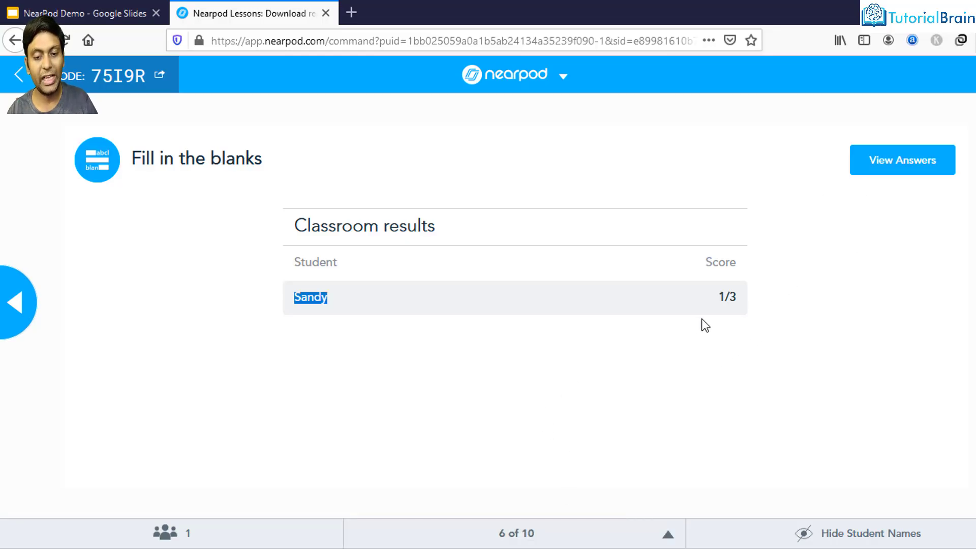
View the correct fill-in-the-blanks answers in the teacher's view and close them when done.
{"action": "left_click", "coordinate": [877, 165]}
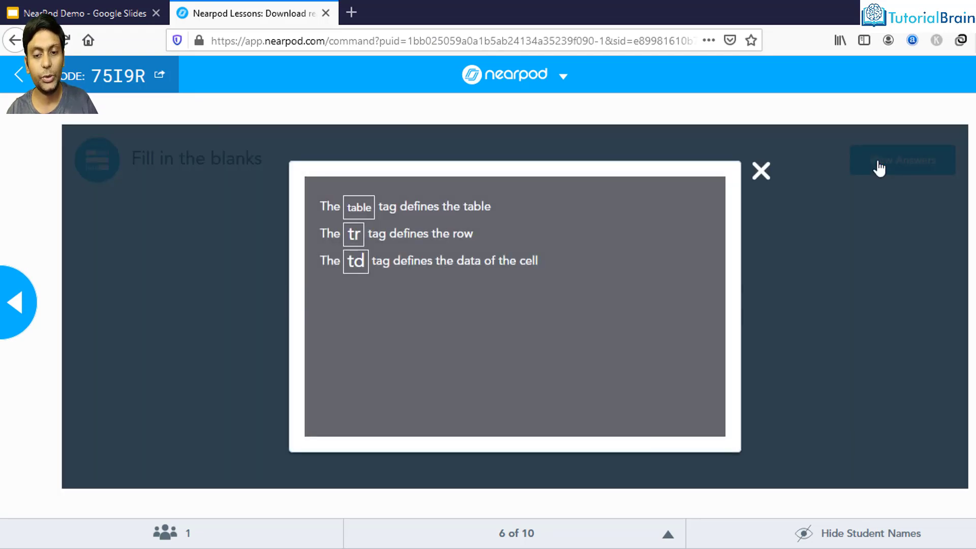
{"action": "left_click", "coordinate": [761, 174]}
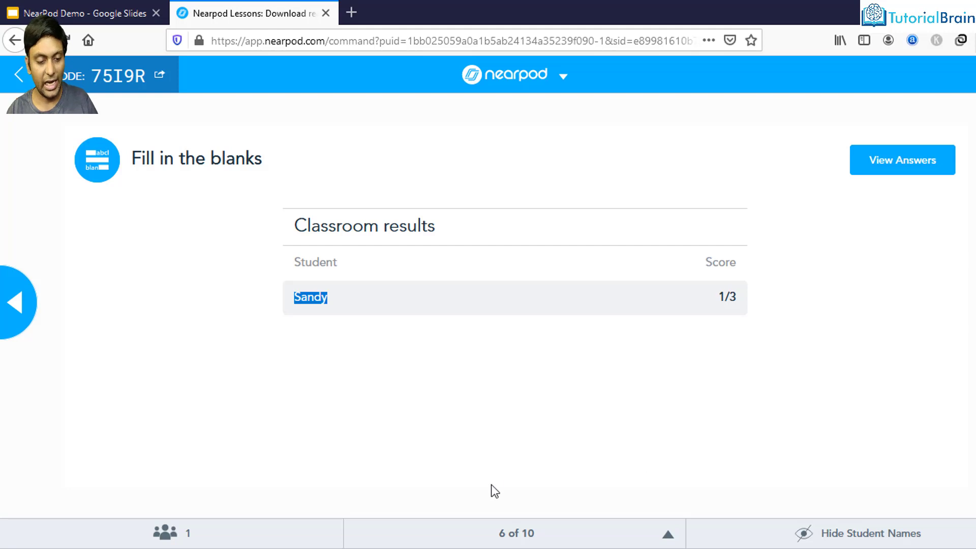
Return to the student's Chrome window and submit the quiz with its unanswered questions.
{"action": "key", "text": "alt+Tab"}
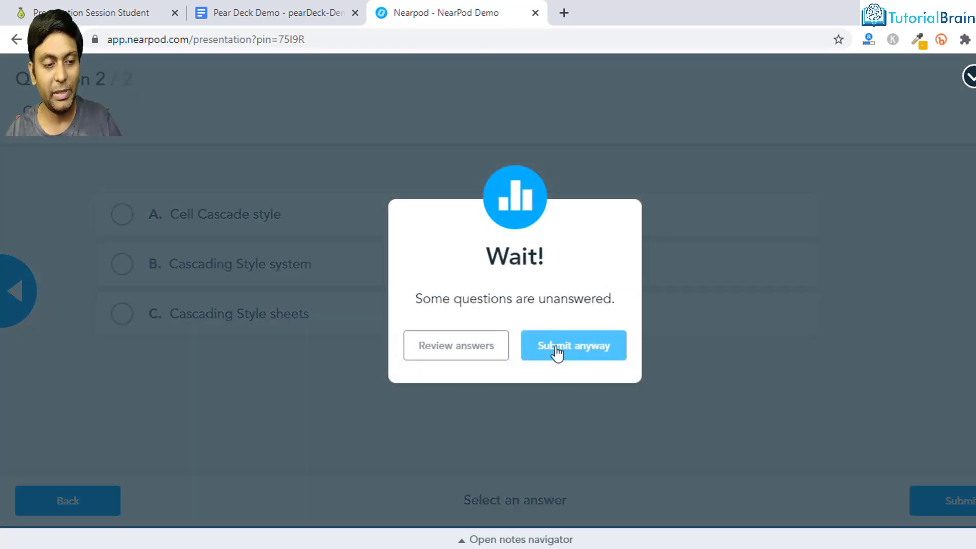
{"action": "left_click", "coordinate": [557, 349]}
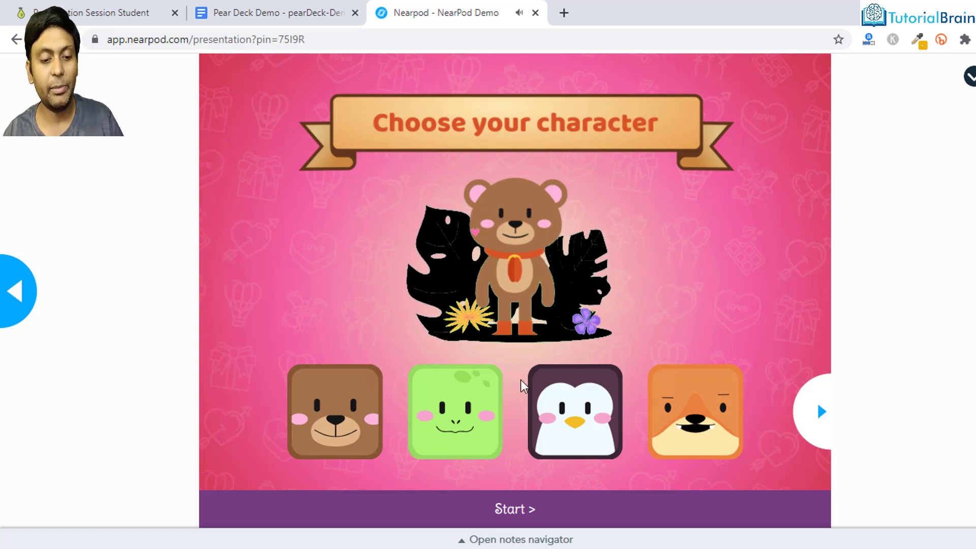
Start the game with the green turtle character and answer Question #1 with <meta author="TutorialBrain">.
{"action": "left_click", "coordinate": [464, 421]}
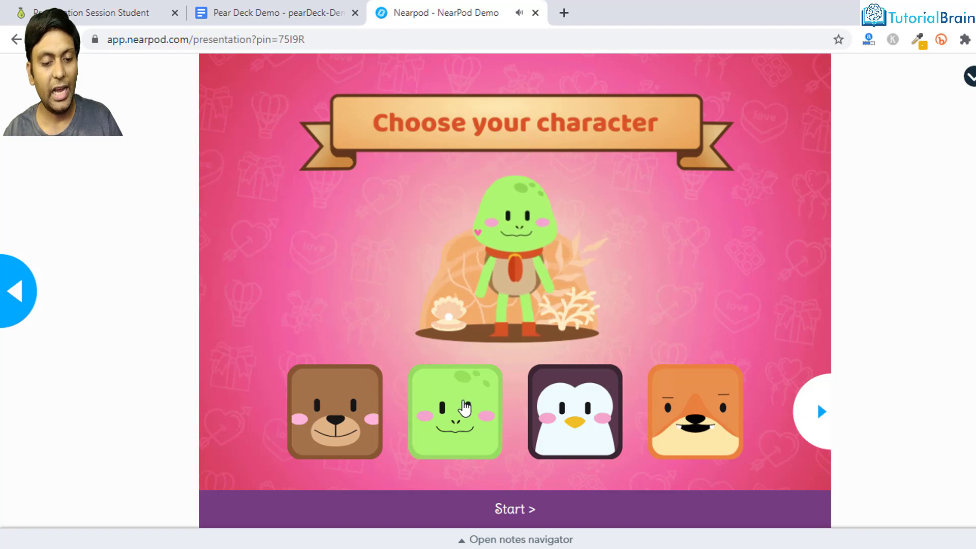
{"action": "left_click", "coordinate": [506, 510]}
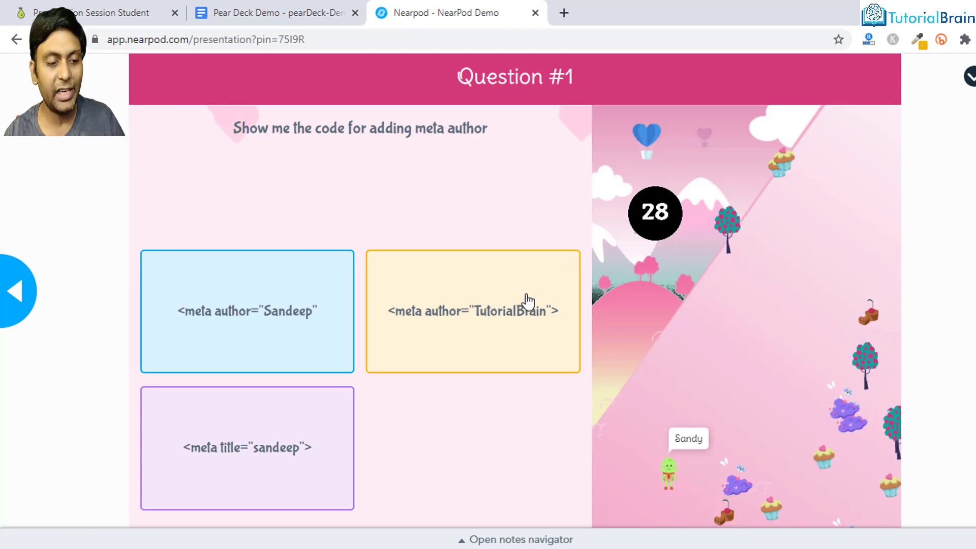
{"action": "left_click", "coordinate": [502, 307]}
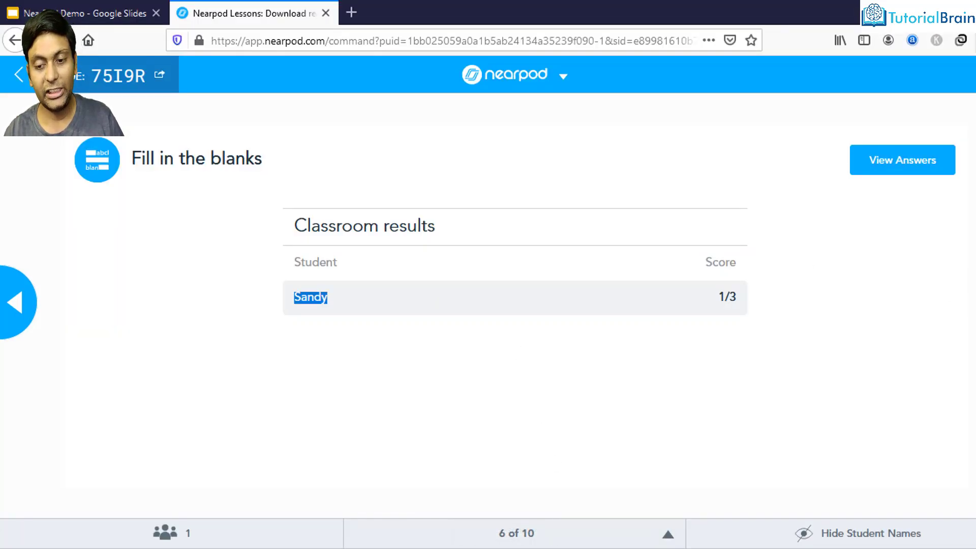
Step through the teacher's view of the quiz results on slide 7, the game leaderboard on slide 8 and the field trip on slide 9.
{"action": "key", "text": "Right"}
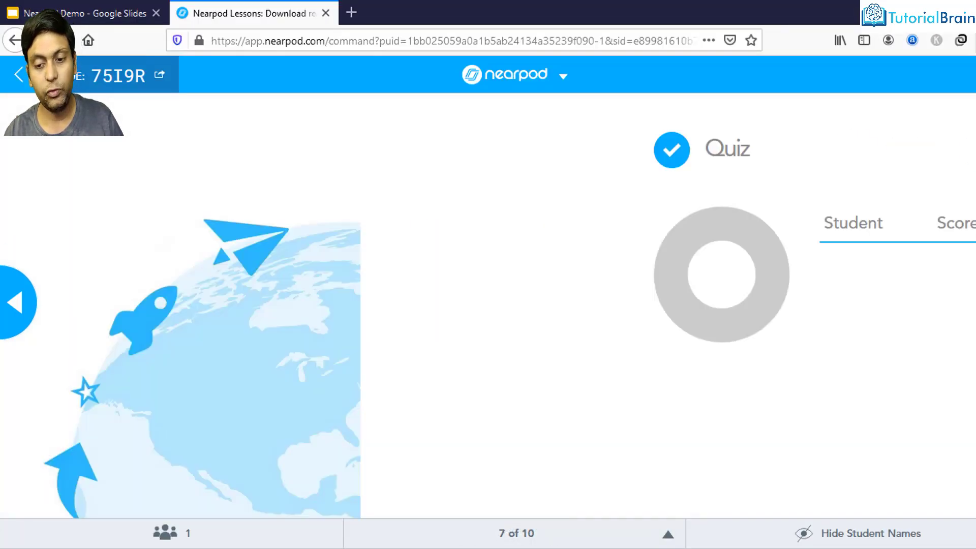
{"action": "key", "text": "Right"}
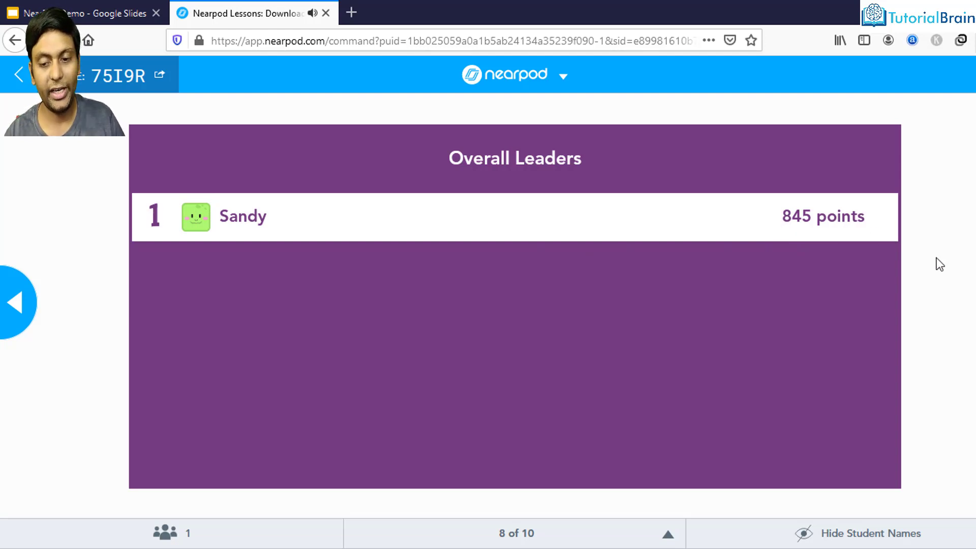
{"action": "key", "text": "Right"}
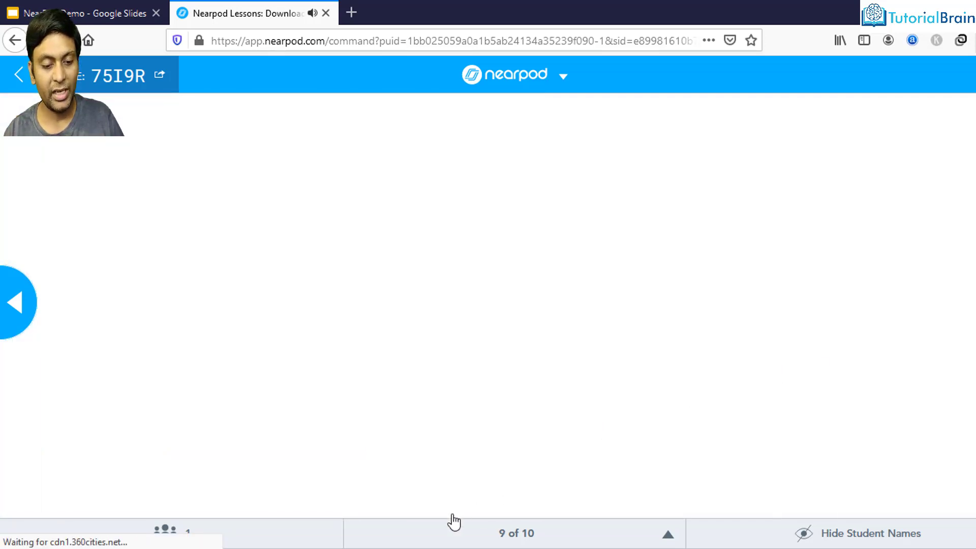
Explore the 360-degree field trip panorama of the monument and fountain pool in the student's Chrome window.
{"action": "key", "text": "alt+Tab"}
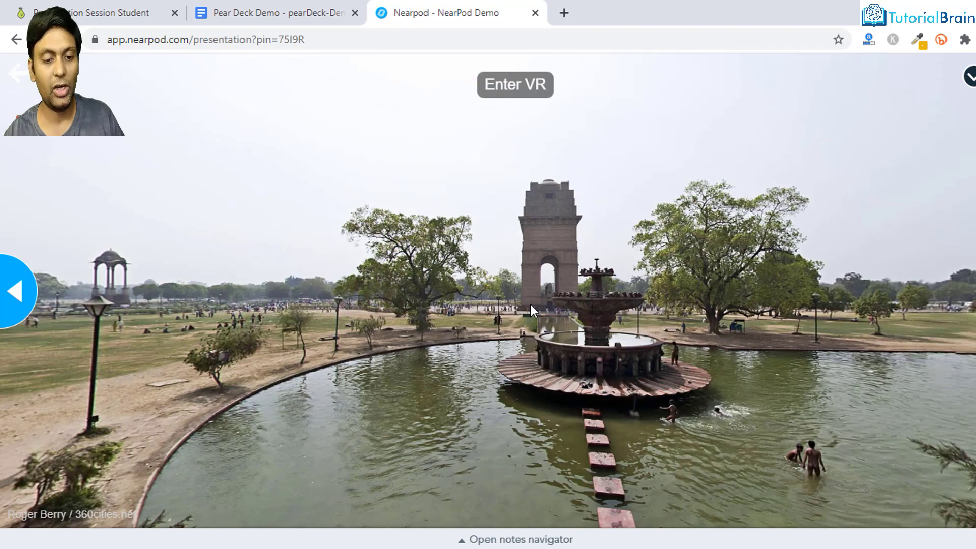
{"action": "left_click_drag", "start_coordinate": [524, 282], "coordinate": [708, 422]}
{"action": "left_click_drag", "start_coordinate": [574, 479], "coordinate": [798, 209]}
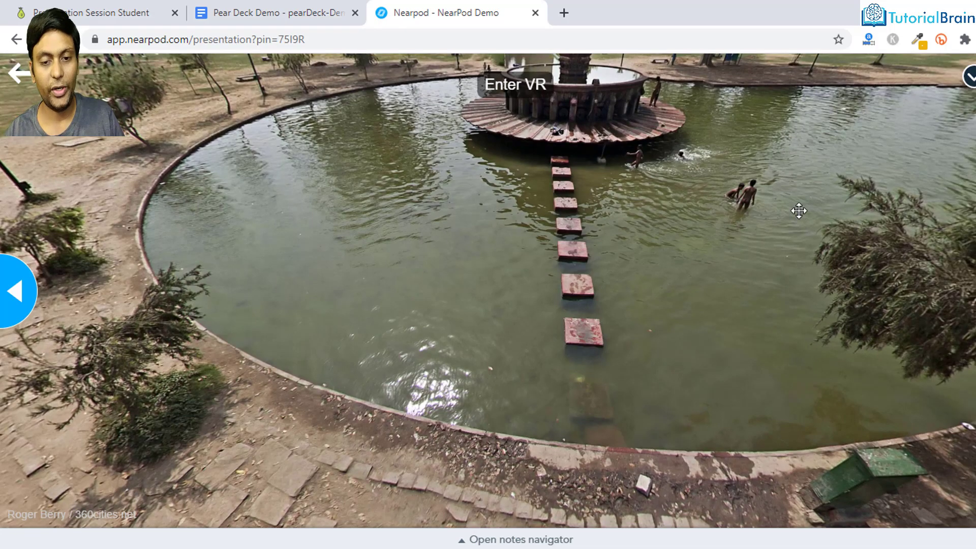
{"action": "left_click_drag", "start_coordinate": [797, 212], "coordinate": [612, 253]}
{"action": "left_click_drag", "start_coordinate": [577, 172], "coordinate": [792, 243]}
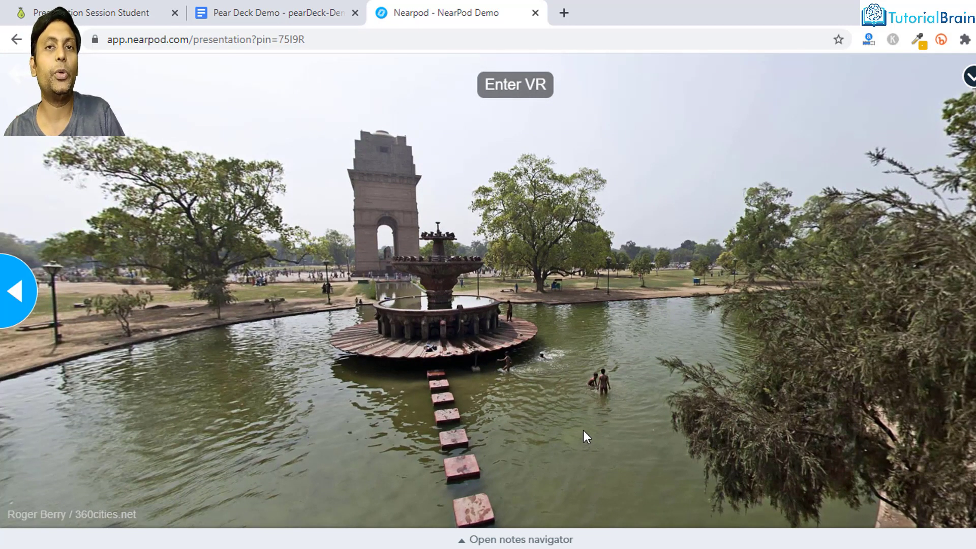
Advance the teacher's and student's views from the field trip to the feedback poll, and submit Happy as the student's answer.
{"action": "left_click", "coordinate": [578, 544]}
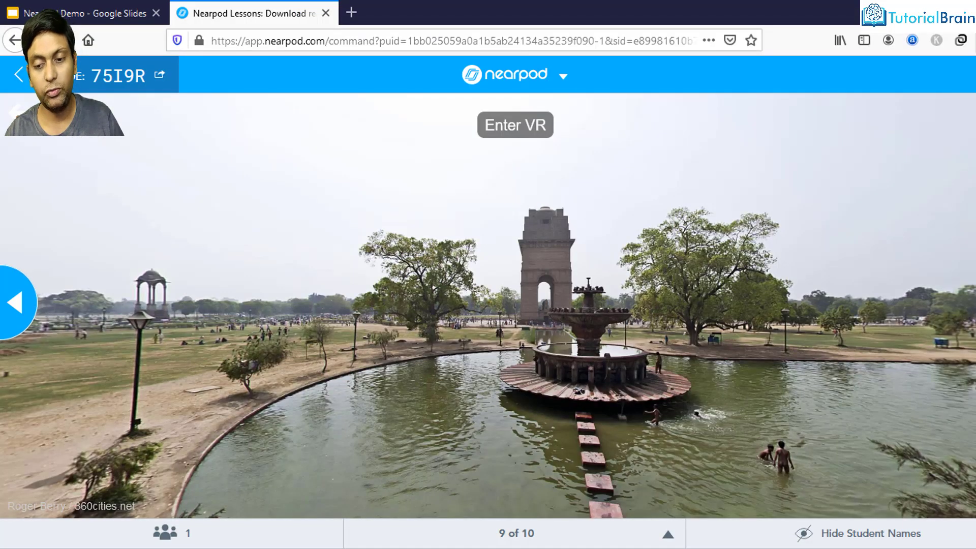
{"action": "key", "text": "Right"}
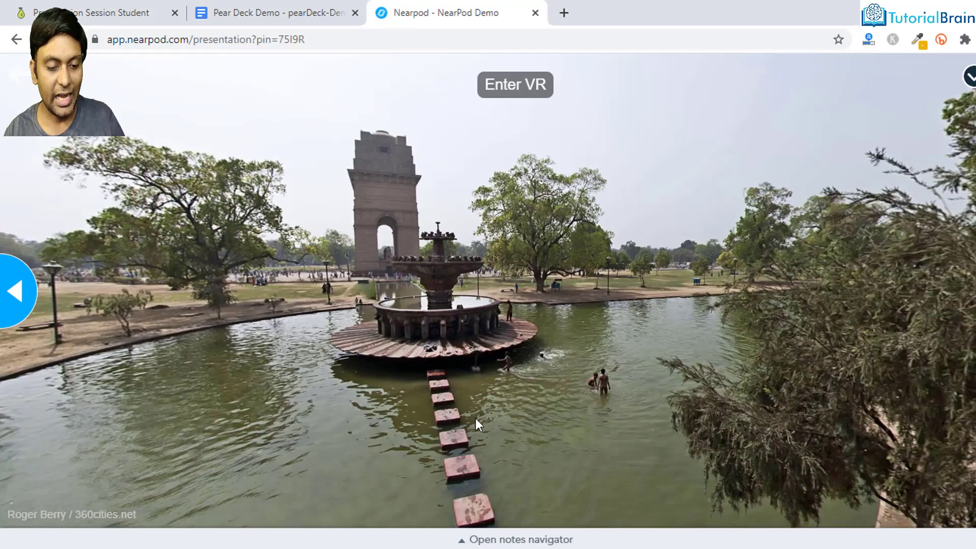
{"action": "key", "text": "Right"}
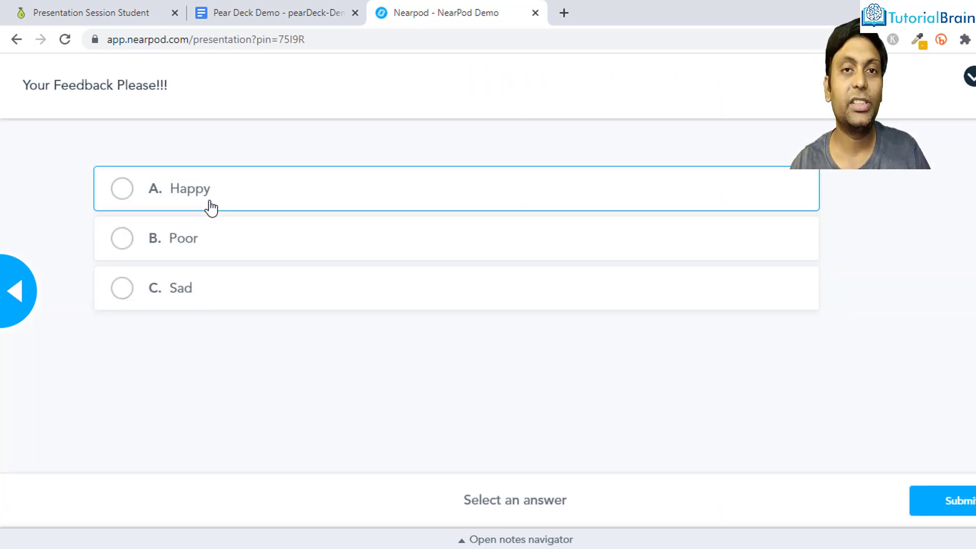
{"action": "left_click", "coordinate": [211, 208]}
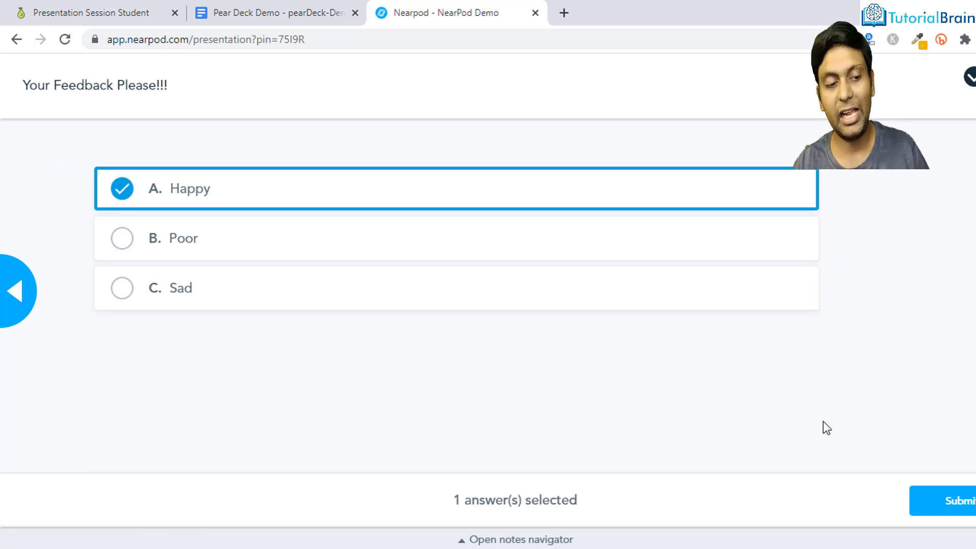
{"action": "left_click", "coordinate": [944, 500]}
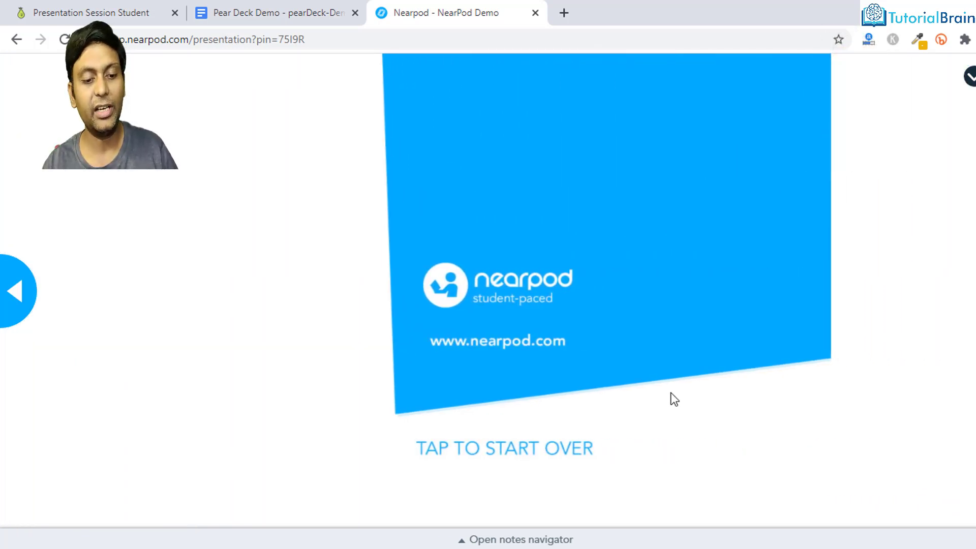
Expand the student's notes navigator on the closing slide and browse the lesson's slide thumbnails.
{"action": "left_click", "coordinate": [487, 541]}
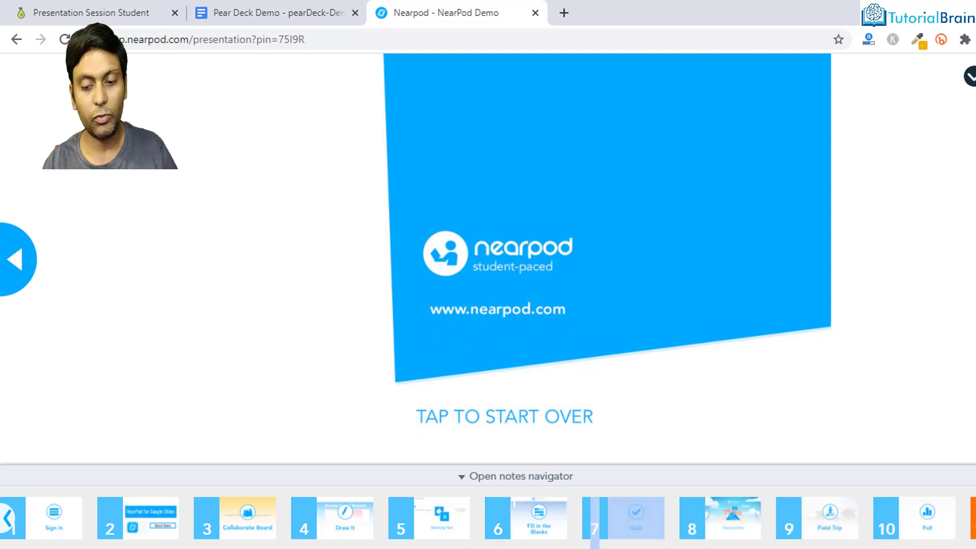
{"action": "scroll", "coordinate": [594, 529], "scroll_direction": "right", "scroll_amount": 1}
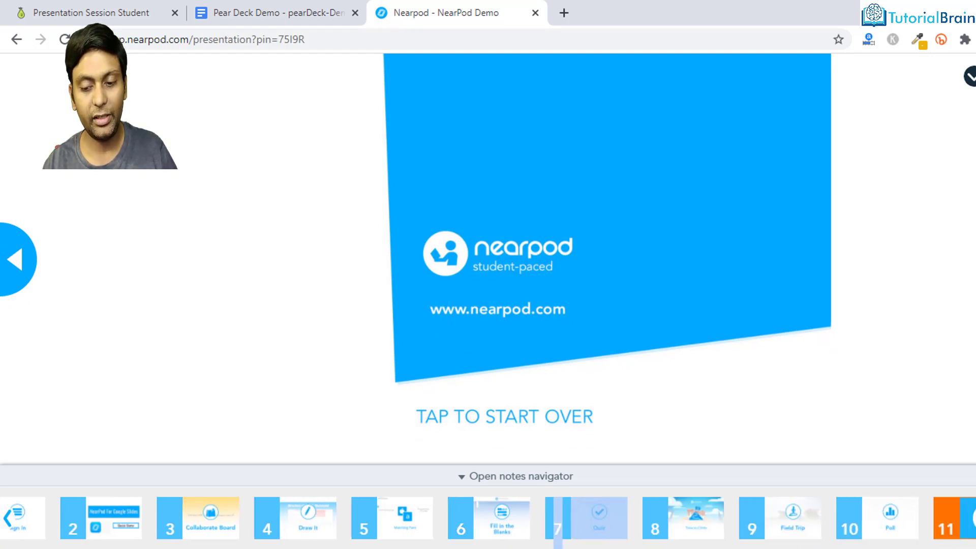
{"action": "left_click", "coordinate": [13, 521]}
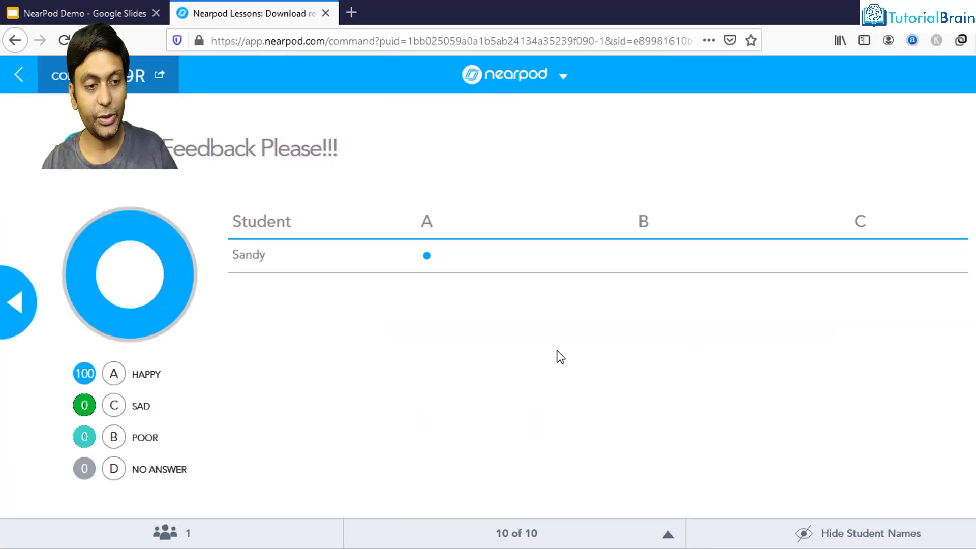
Bring up the Nearpod Reports option from the teacher's feedback poll results.
{"action": "left_click", "coordinate": [563, 76]}
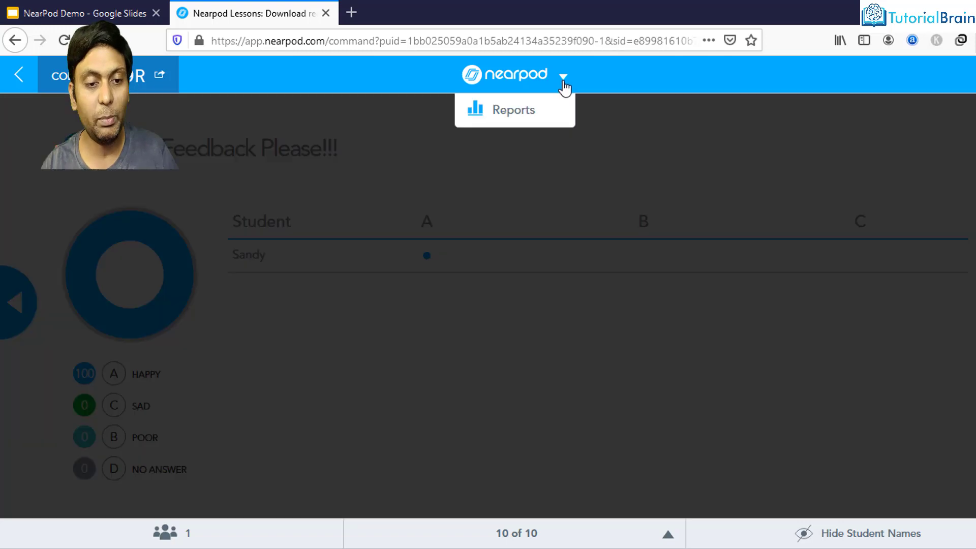